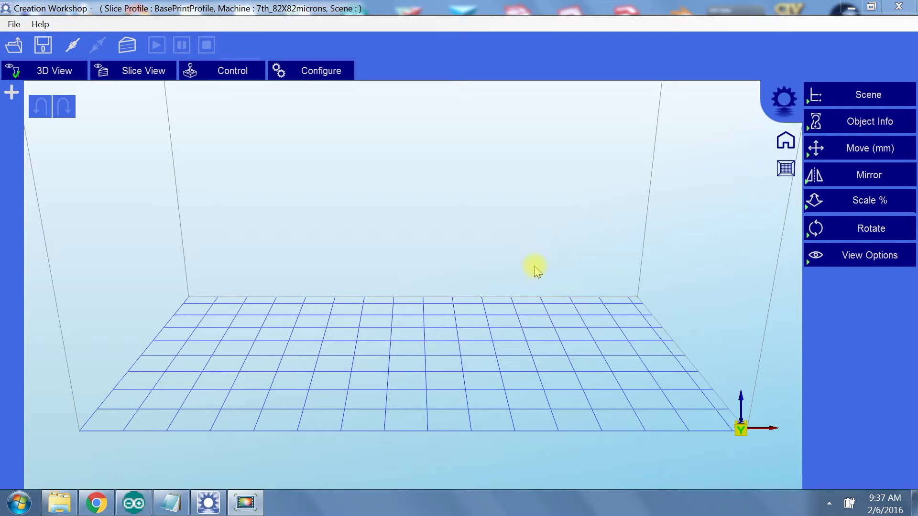
# Load the Rook model from the STL folder onto the build plate and orbit to an angled view.
pyautogui.click(14, 45)
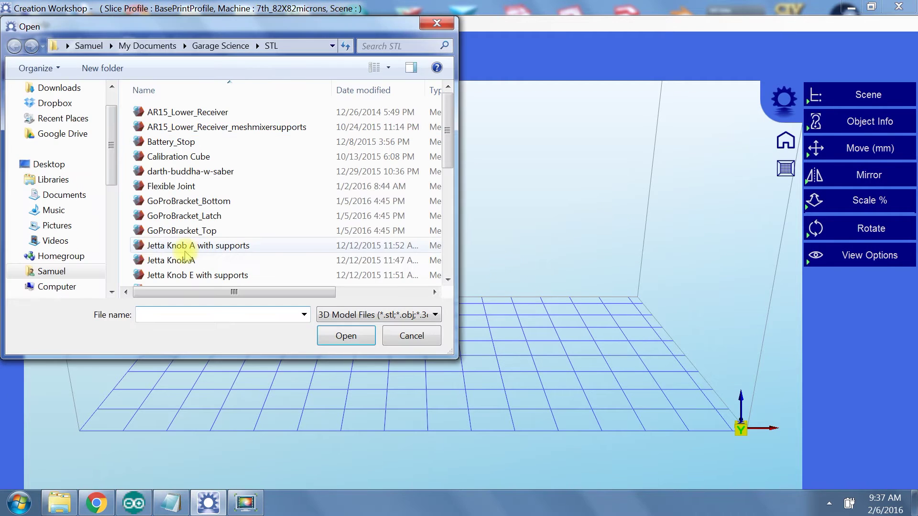
pyautogui.click(164, 246)
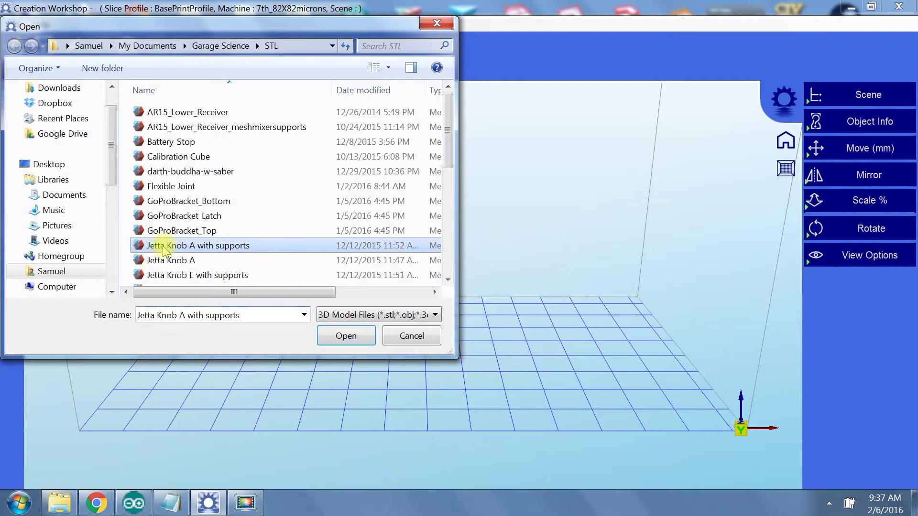
pyautogui.scroll(-4, 167, 249)
pyautogui.click(161, 249)
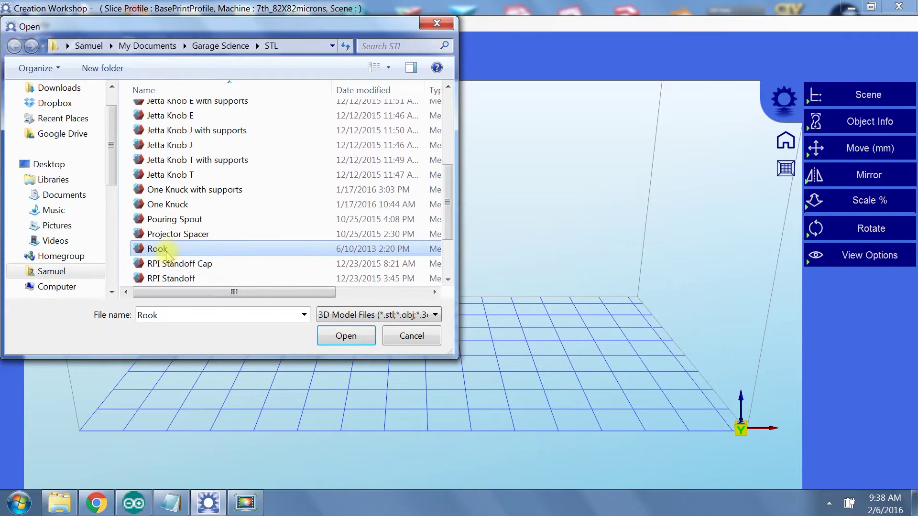
pyautogui.click(325, 336)
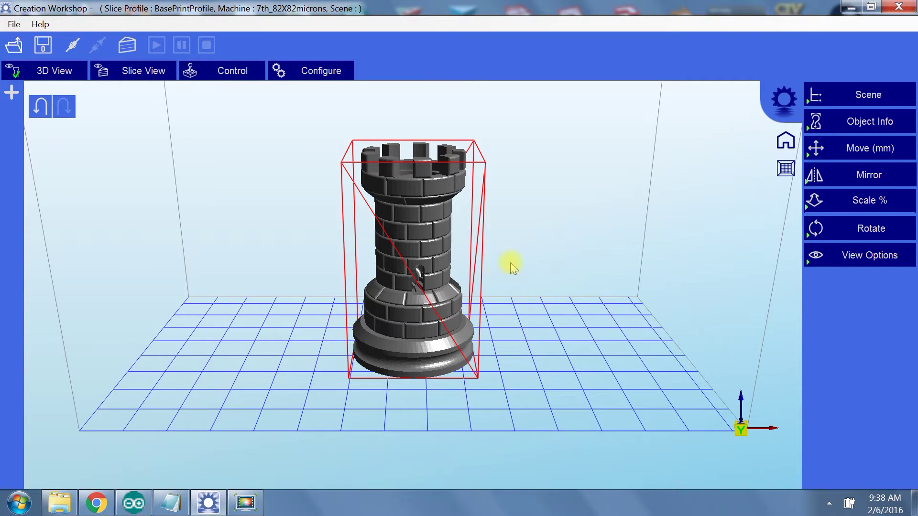
pyautogui.moveTo(508, 263)
pyautogui.mouseDown()
pyautogui.moveTo(385, 286)
pyautogui.moveTo(426, 270)
pyautogui.moveTo(469, 225)
pyautogui.moveTo(309, 262)
pyautogui.moveTo(475, 260)
pyautogui.moveTo(504, 271)
pyautogui.mouseUp()
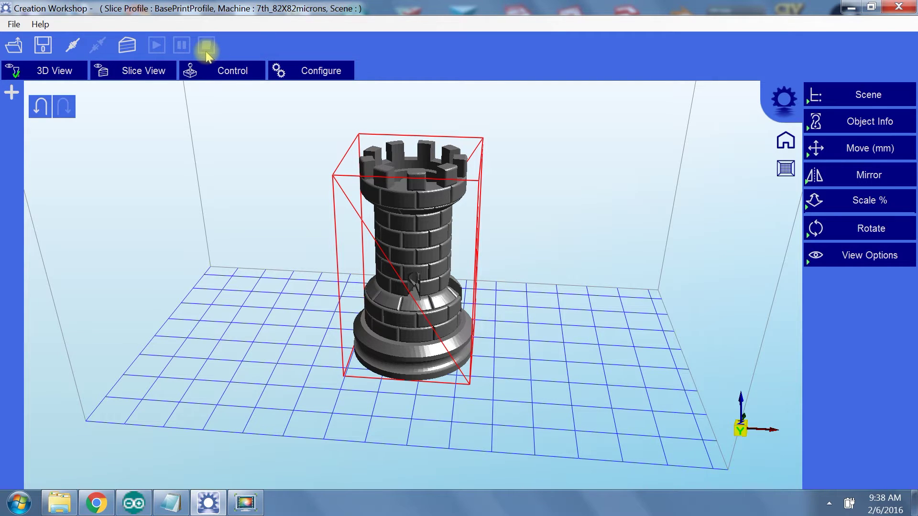
pyautogui.click(138, 76)
# Look through the Control and Configure tabs, return to 3D View, and open then close Support Generation.
pyautogui.click(249, 72)
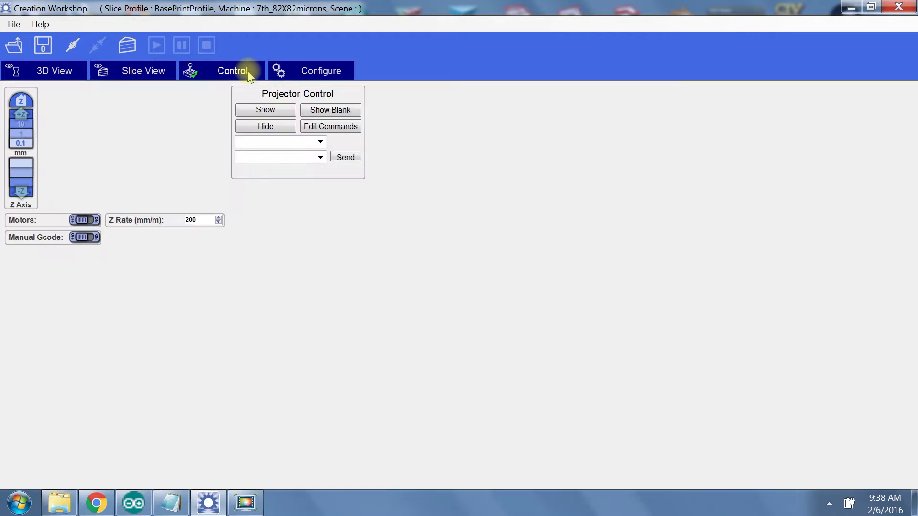
pyautogui.click(307, 73)
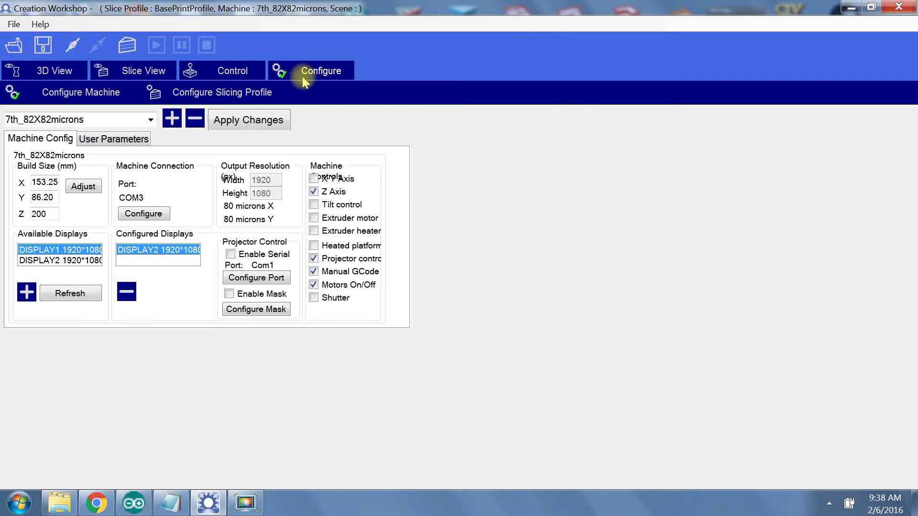
pyautogui.click(63, 72)
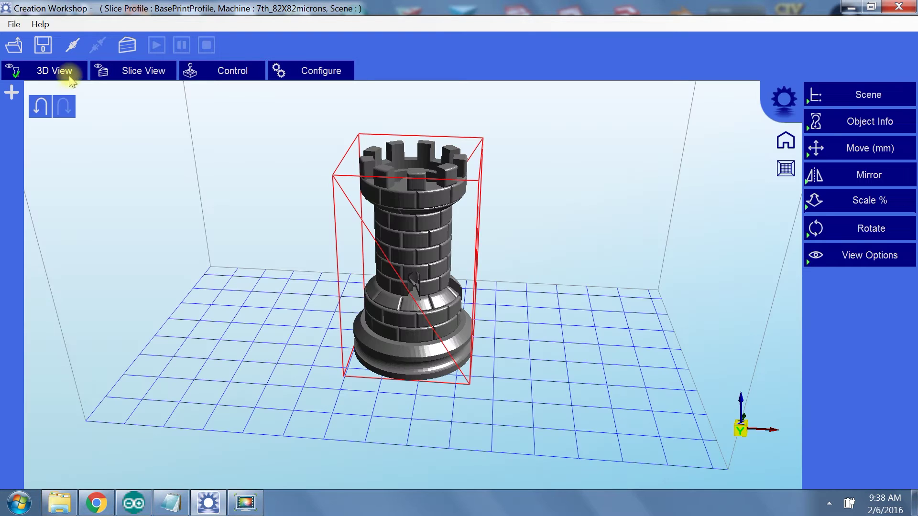
pyautogui.moveTo(273, 156)
pyautogui.mouseDown()
pyautogui.moveTo(256, 168)
pyautogui.moveTo(262, 154)
pyautogui.mouseUp()
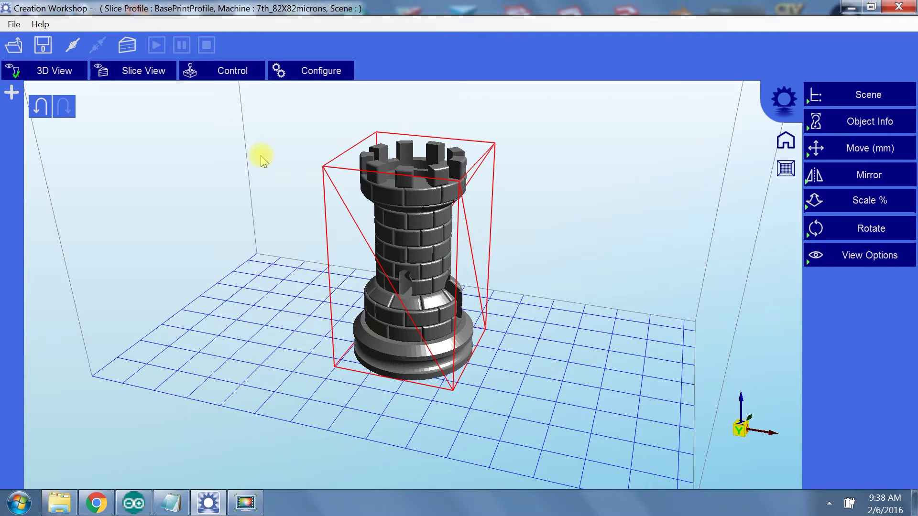
pyautogui.click(10, 93)
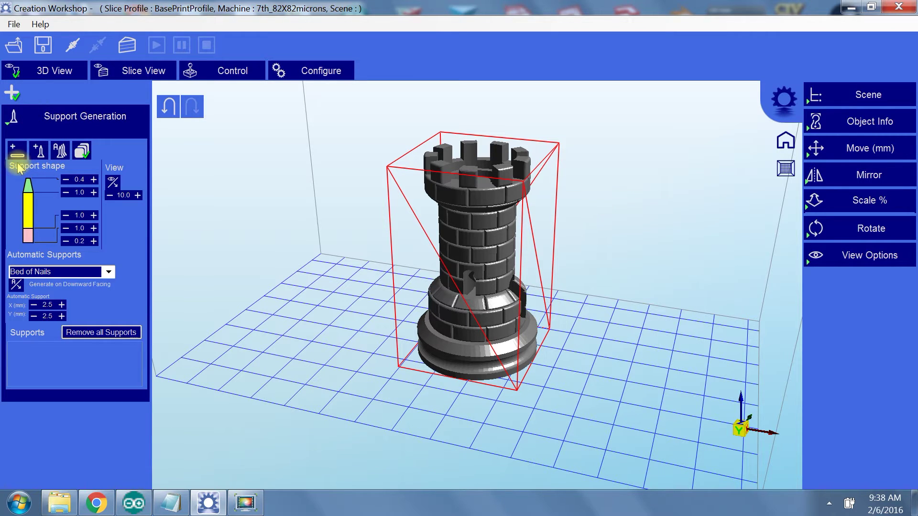
pyautogui.click(12, 93)
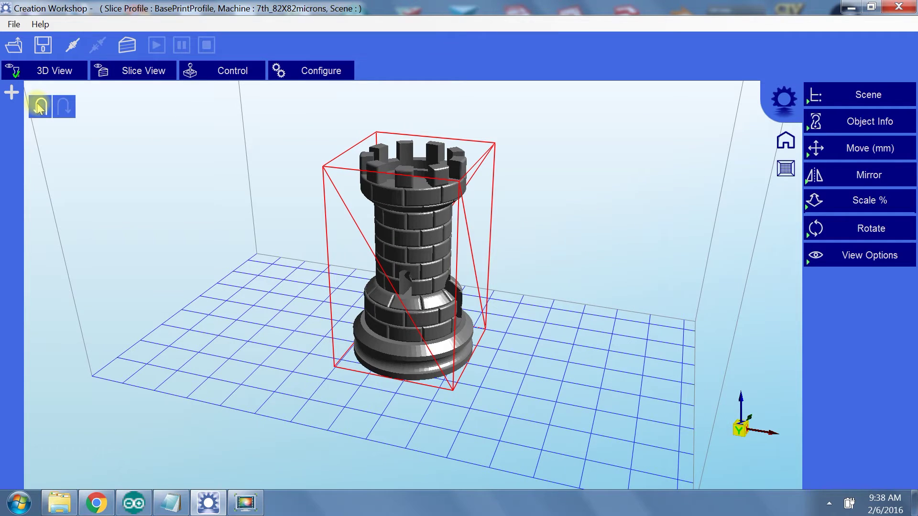
# Undo and redo the rook's placement, then rotate the view around it.
pyautogui.click(40, 107)
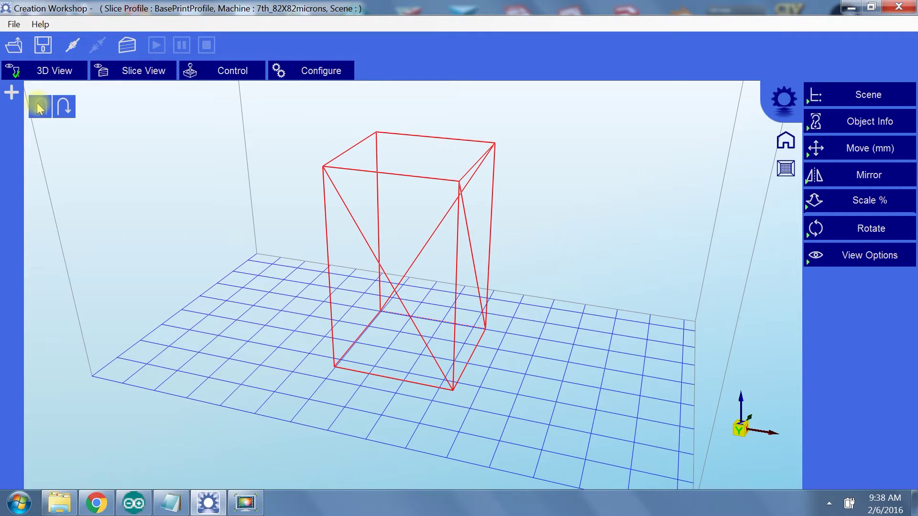
pyautogui.click(62, 107)
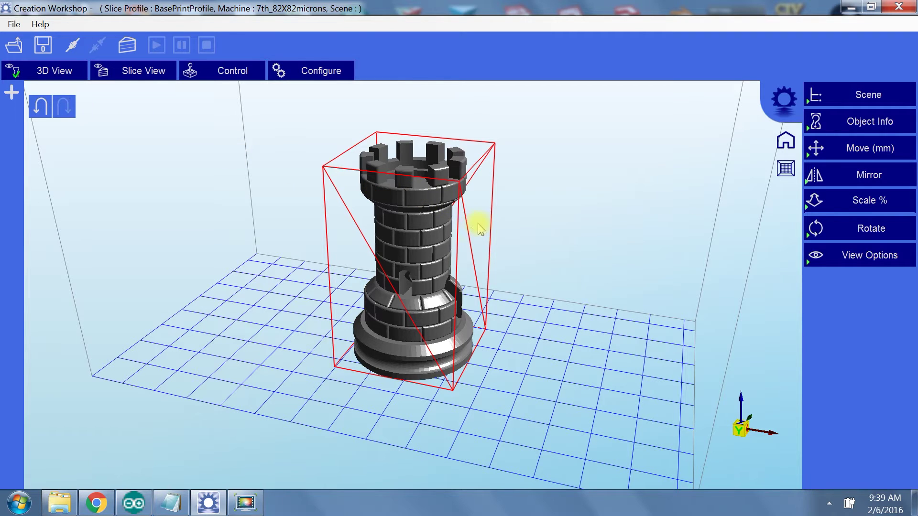
pyautogui.moveTo(476, 221); pyautogui.dragTo(565, 207)
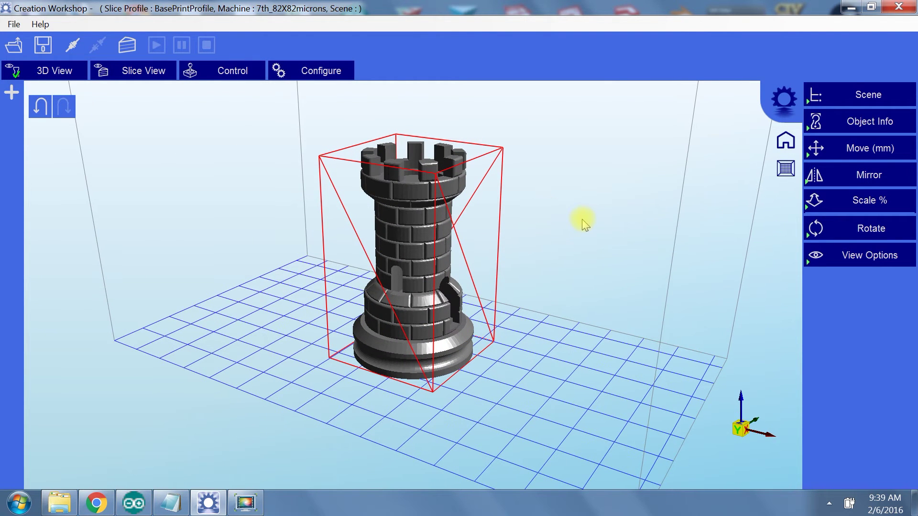
# Compare the Home and Top views, then expand the Scene panel listing the Rook.
pyautogui.click(784, 141)
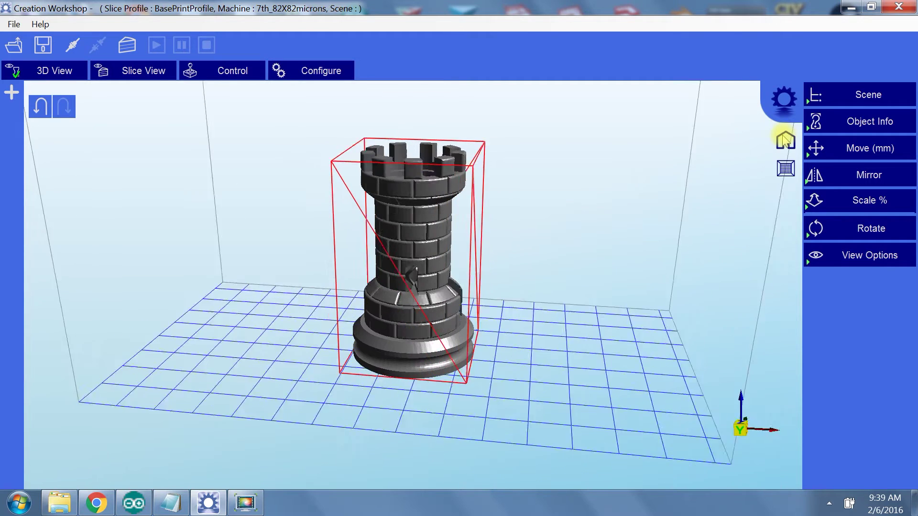
pyautogui.click(786, 171)
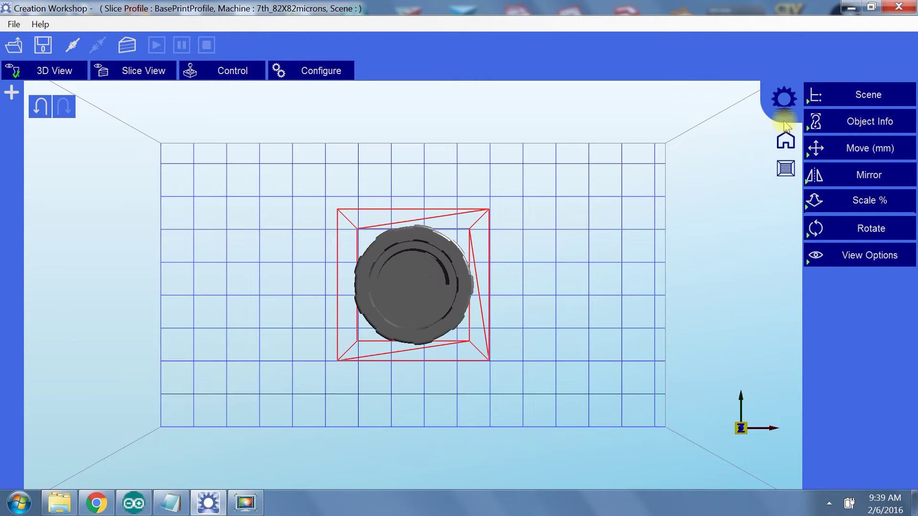
pyautogui.click(785, 140)
pyautogui.click(784, 140)
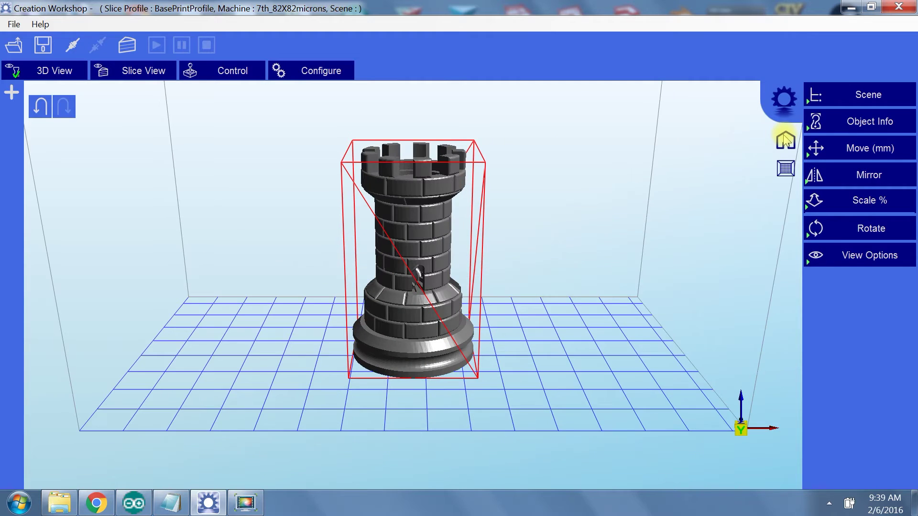
pyautogui.click(815, 97)
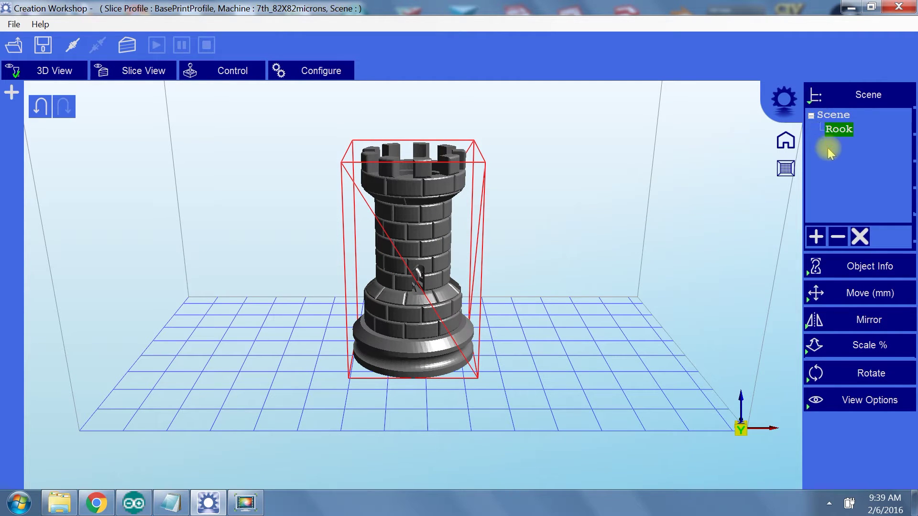
# Swap the Scene list for Object Info showing volume 15.951 cm^3 and size 34.10 × 34.10 × 57.09.
pyautogui.click(815, 96)
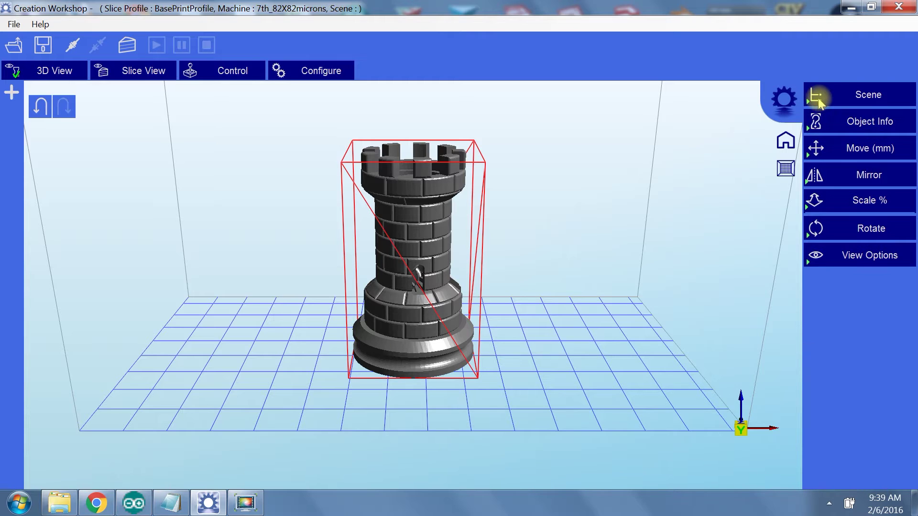
pyautogui.click(816, 122)
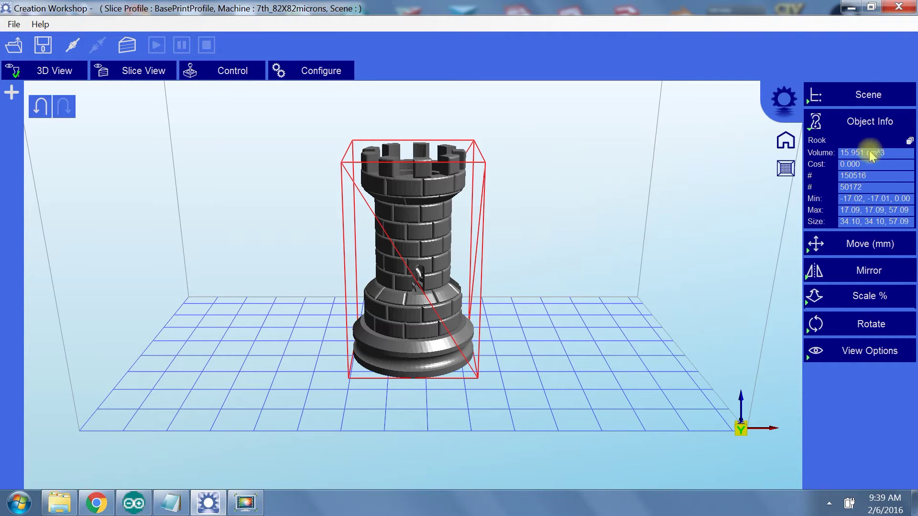
# Nudge the rook along X in 1 mm and 10 mm steps, then center it on the plate.
pyautogui.click(817, 123)
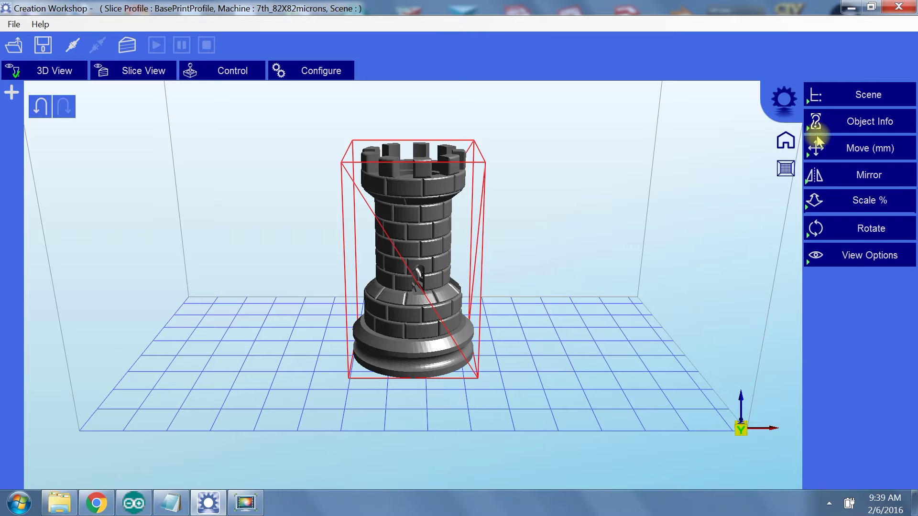
pyautogui.click(816, 150)
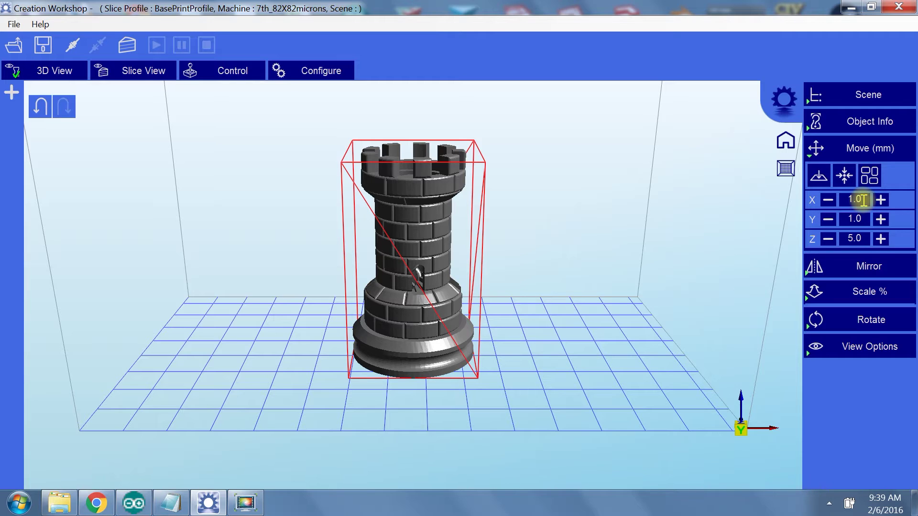
pyautogui.click(828, 201)
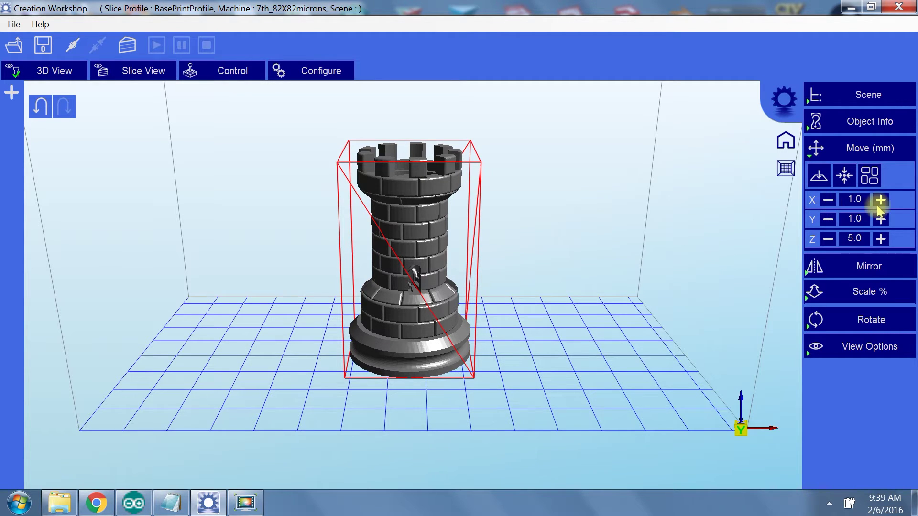
pyautogui.click(879, 203)
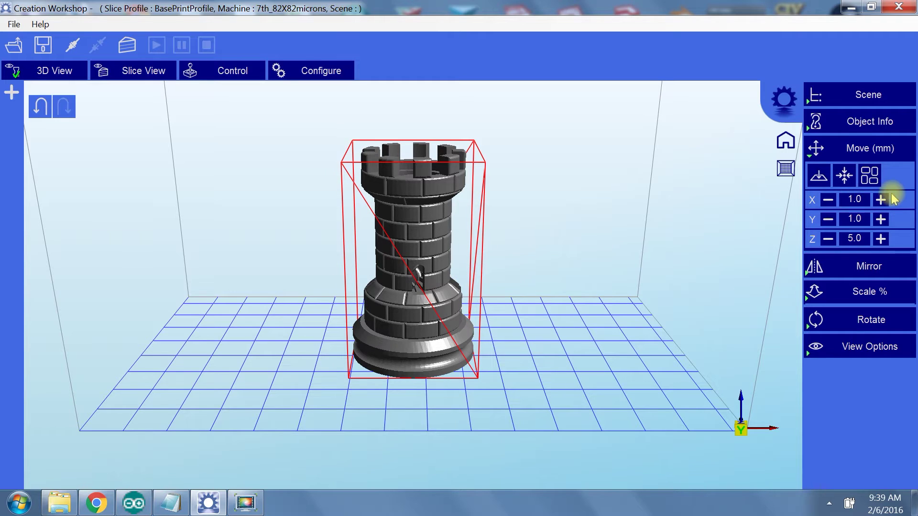
pyautogui.write('0')
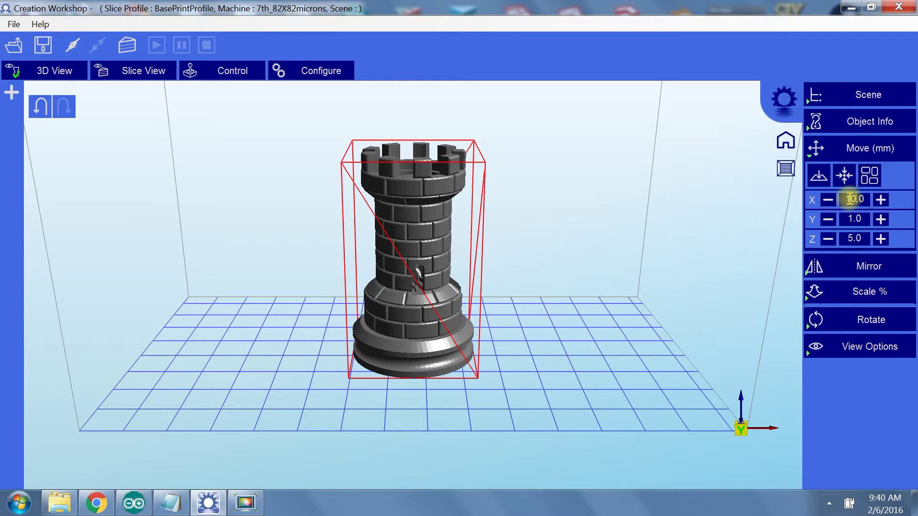
pyautogui.click(828, 201)
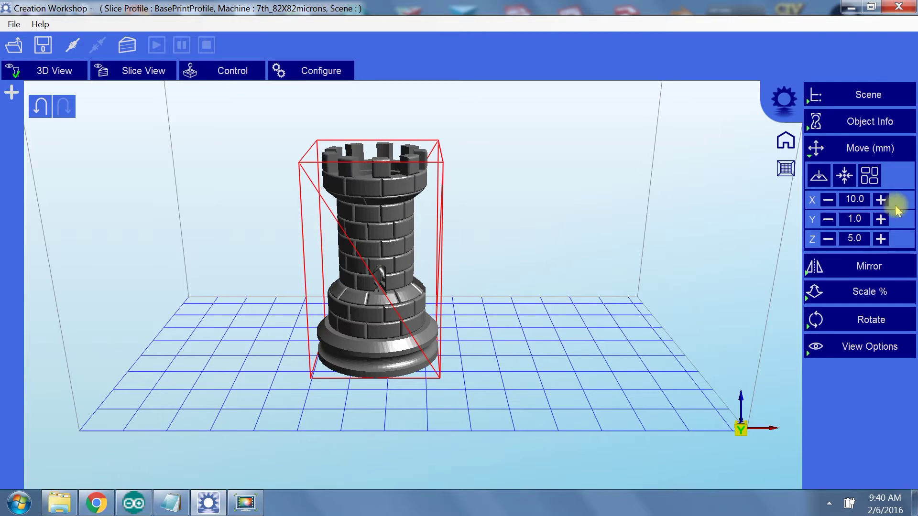
pyautogui.click(879, 200)
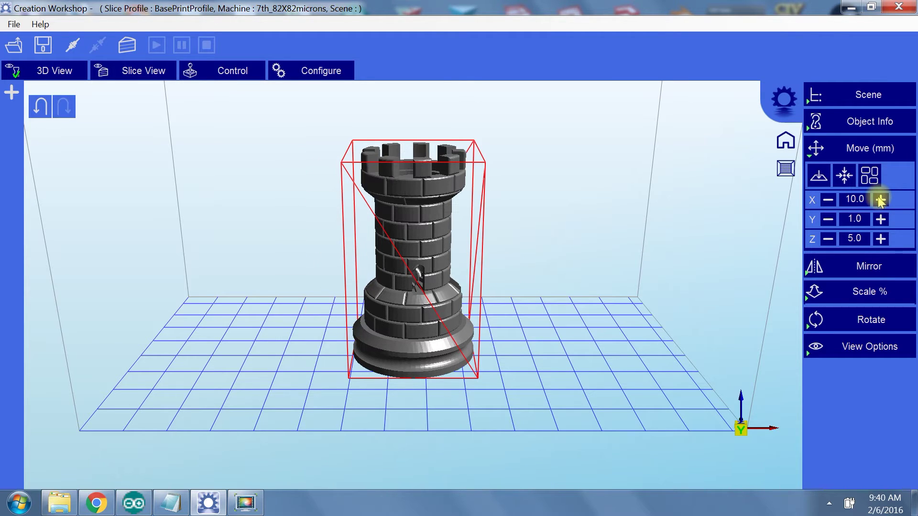
pyautogui.click(845, 177)
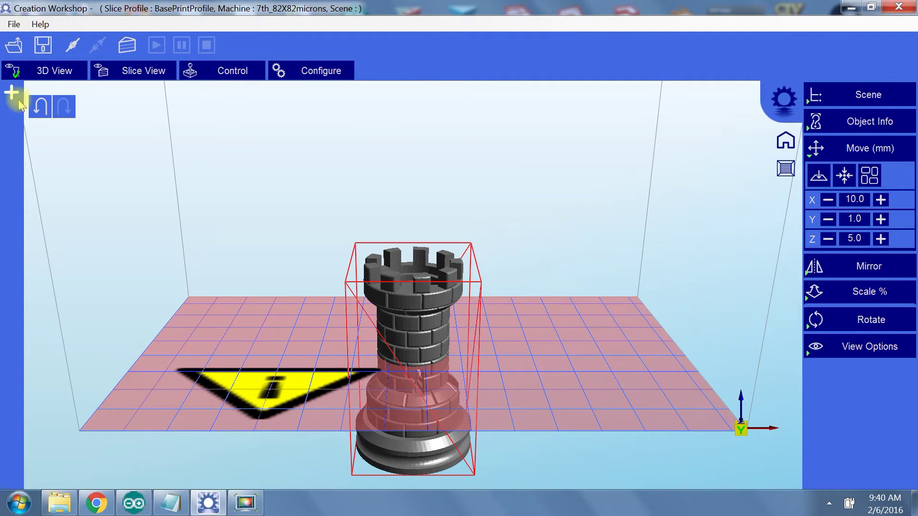
# Put the rook on the build platform and orbit to check it from below.
pyautogui.click(41, 109)
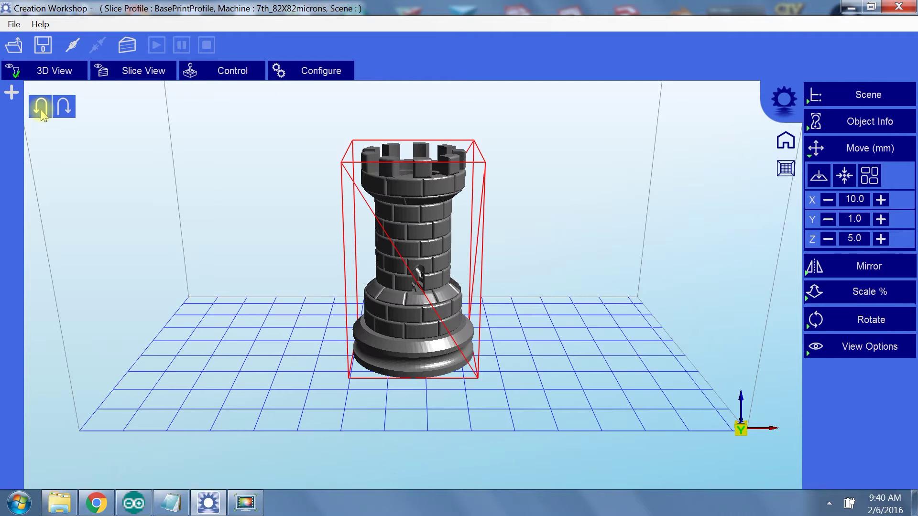
pyautogui.click(818, 178)
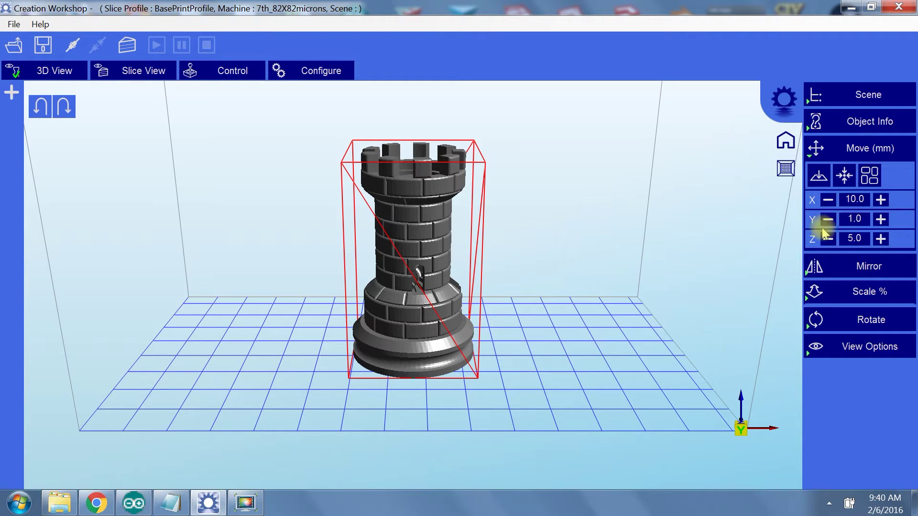
pyautogui.moveTo(532, 317); pyautogui.dragTo(533, 281)
pyautogui.moveTo(420, 353); pyautogui.dragTo(529, 311)
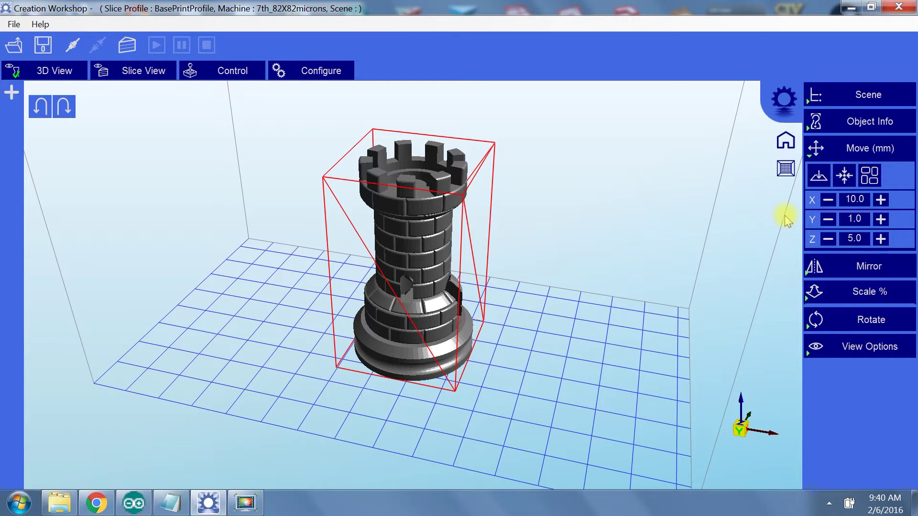
# Raise the rook by one 5.0 mm Z step and show the Mirror options.
pyautogui.click(881, 239)
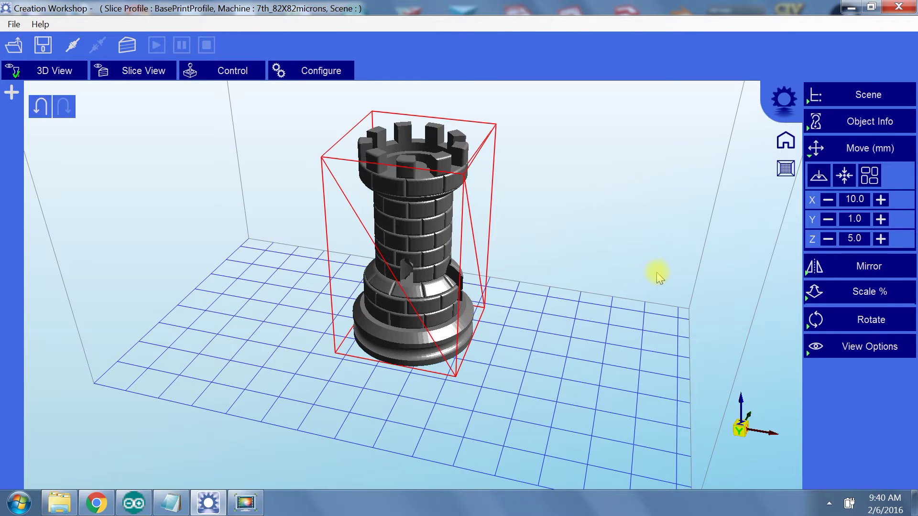
pyautogui.moveTo(614, 284); pyautogui.dragTo(617, 265)
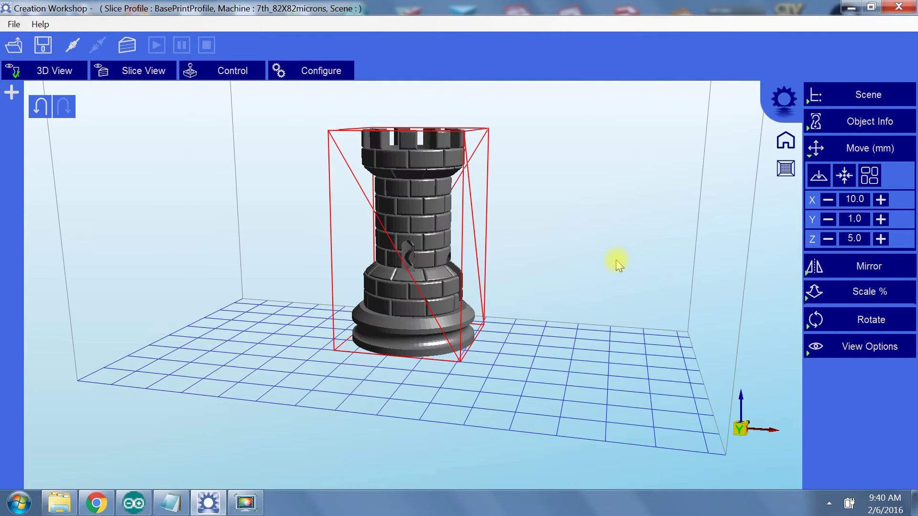
pyautogui.click(814, 148)
pyautogui.click(813, 178)
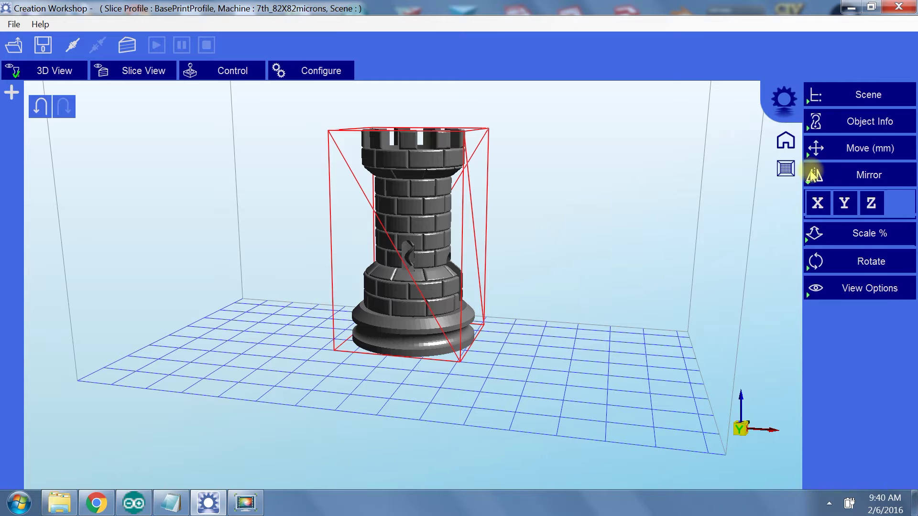
# Change the Scale % All field from 100.0 to 200.0 and apply it to the rook.
pyautogui.click(812, 176)
pyautogui.click(814, 201)
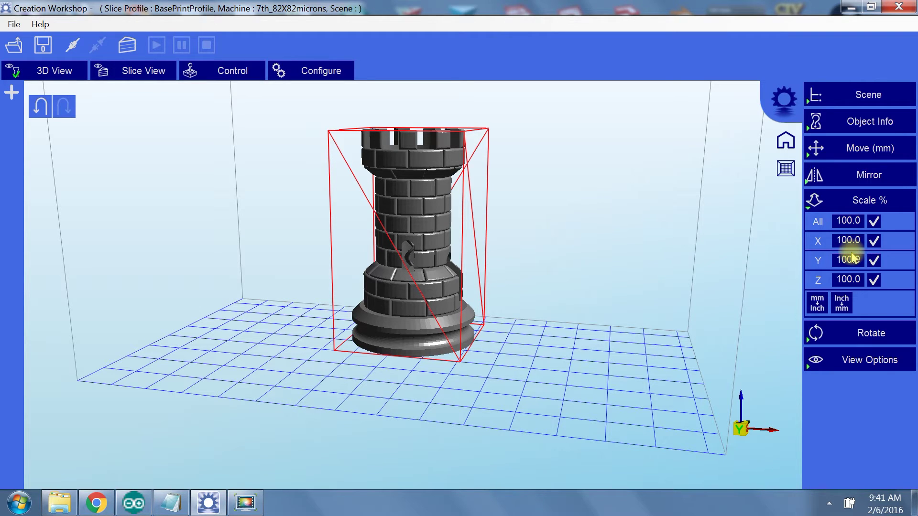
pyautogui.click(835, 221)
pyautogui.write('2')
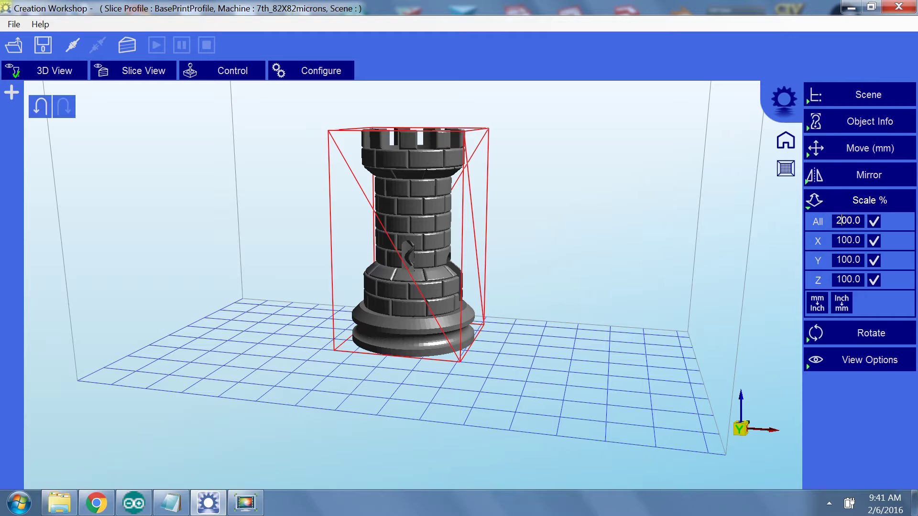
pyautogui.click(874, 222)
pyautogui.moveTo(639, 231); pyautogui.dragTo(648, 218)
# Lower the enlarged rook by one Z step and briefly open the Rotate settings.
pyautogui.click(826, 149)
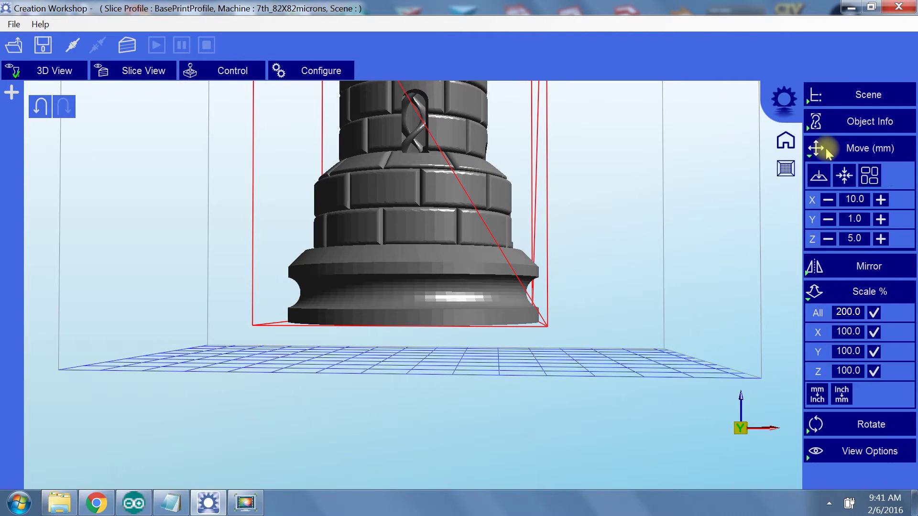
pyautogui.click(828, 239)
pyautogui.moveTo(678, 270); pyautogui.dragTo(655, 277)
pyautogui.click(817, 229)
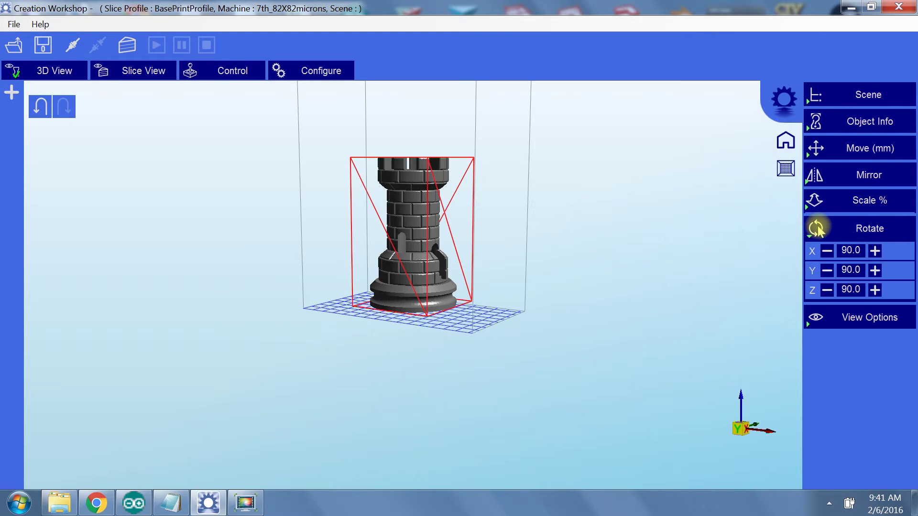
pyautogui.click(818, 230)
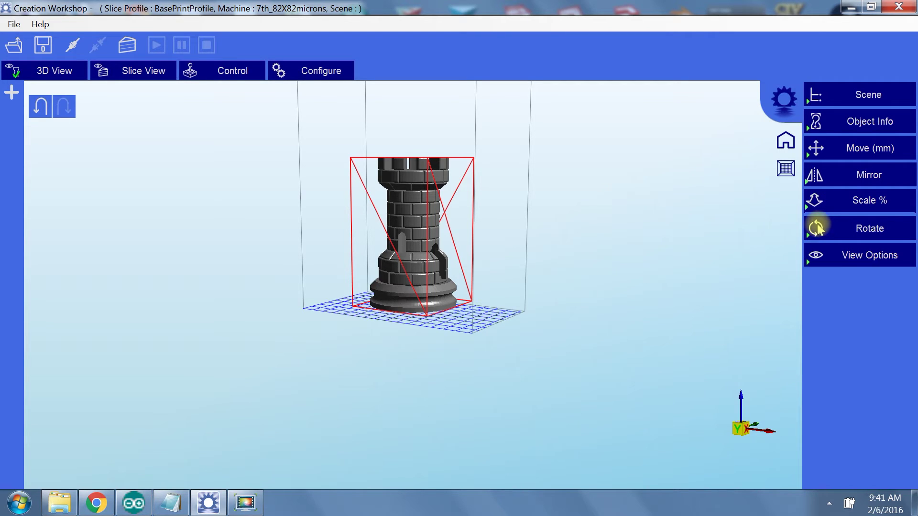
# Open View Options, toggle Show Console on and off, and zoom the view.
pyautogui.click(816, 261)
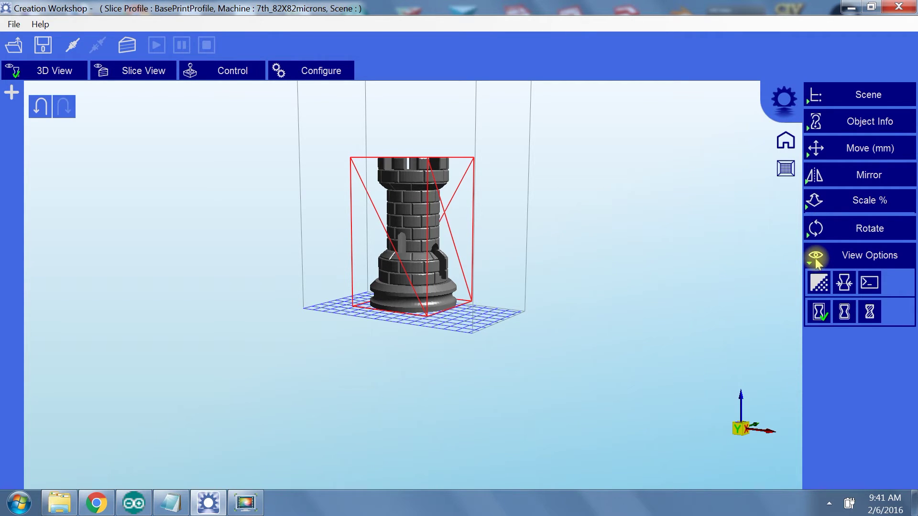
pyautogui.click(868, 284)
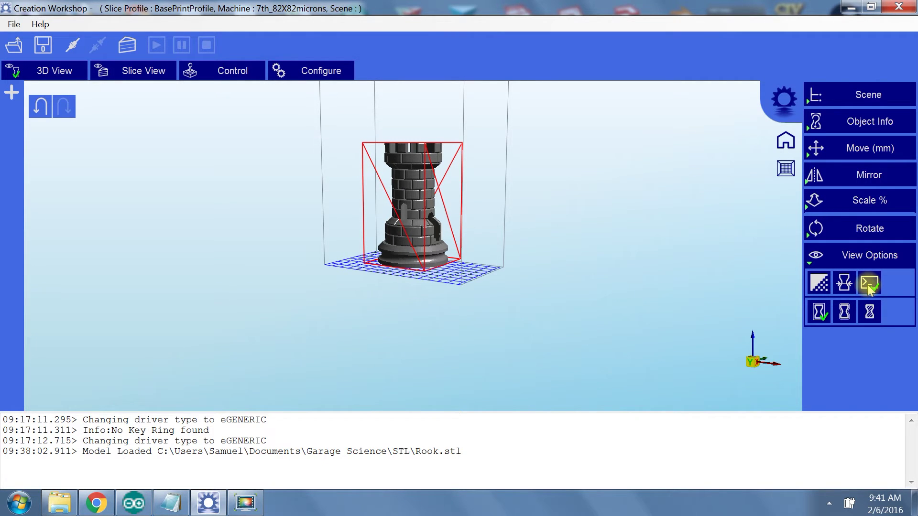
pyautogui.click(867, 285)
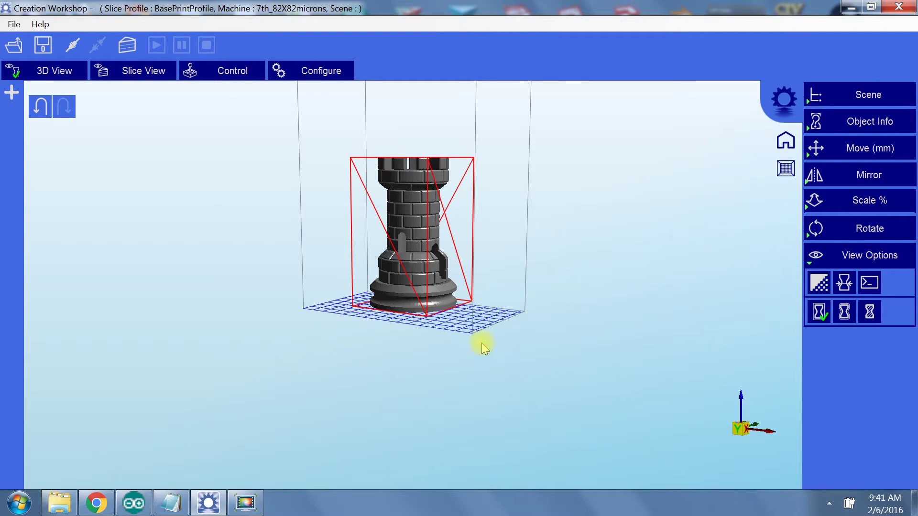
pyautogui.scroll(-2, 401, 226)
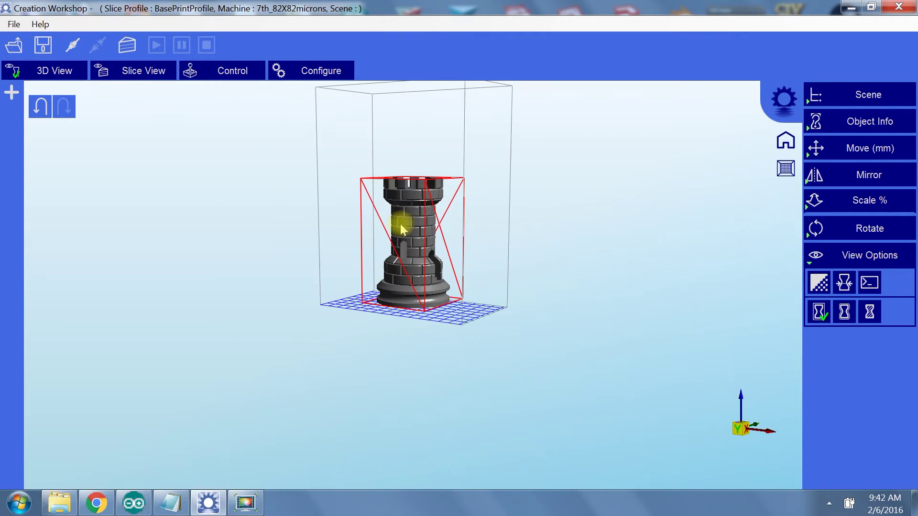
pyautogui.scroll(3, 401, 220)
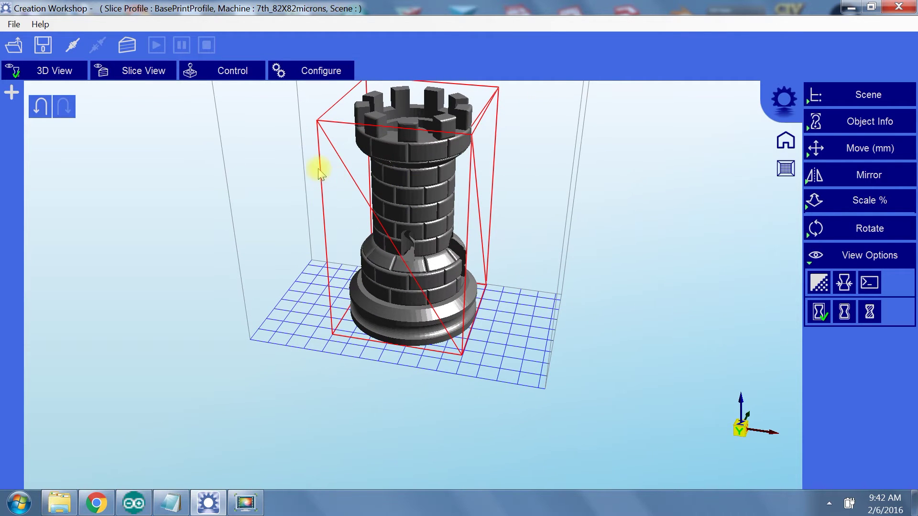
# Add a support base plate under the rook from Support Generation.
pyautogui.click(12, 93)
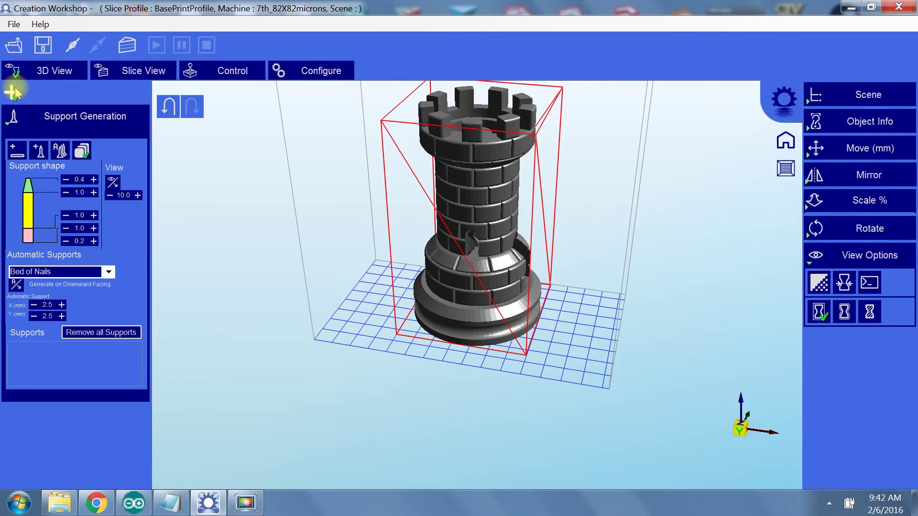
pyautogui.click(15, 151)
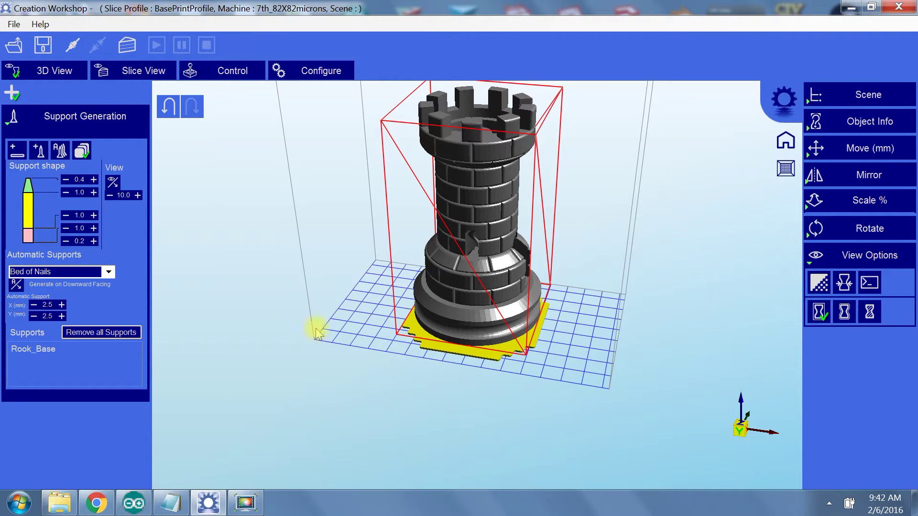
pyautogui.moveTo(393, 332); pyautogui.dragTo(388, 353)
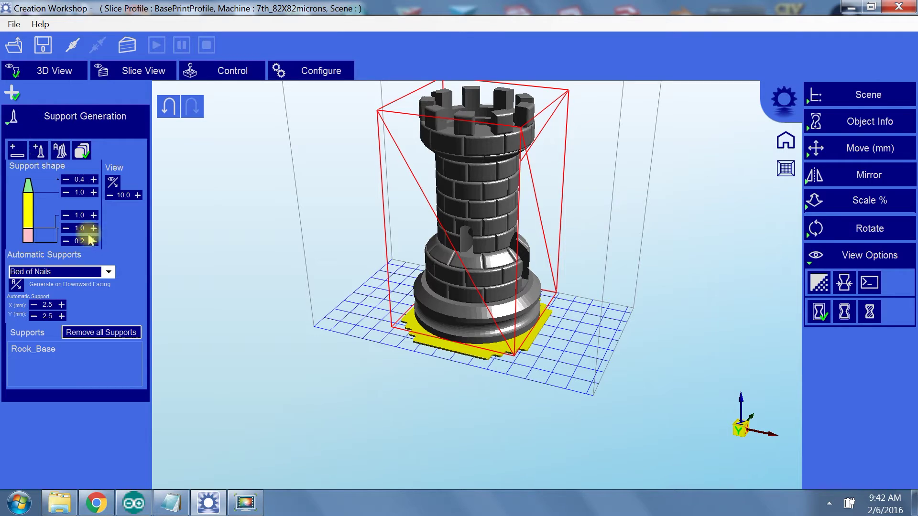
# Generate automatic Bed of Nails supports for the rook.
pyautogui.click(109, 271)
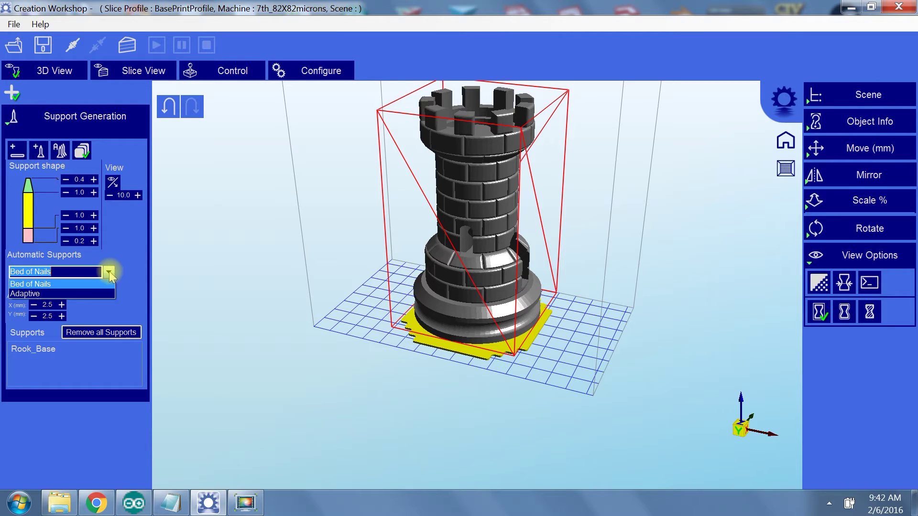
pyautogui.click(46, 284)
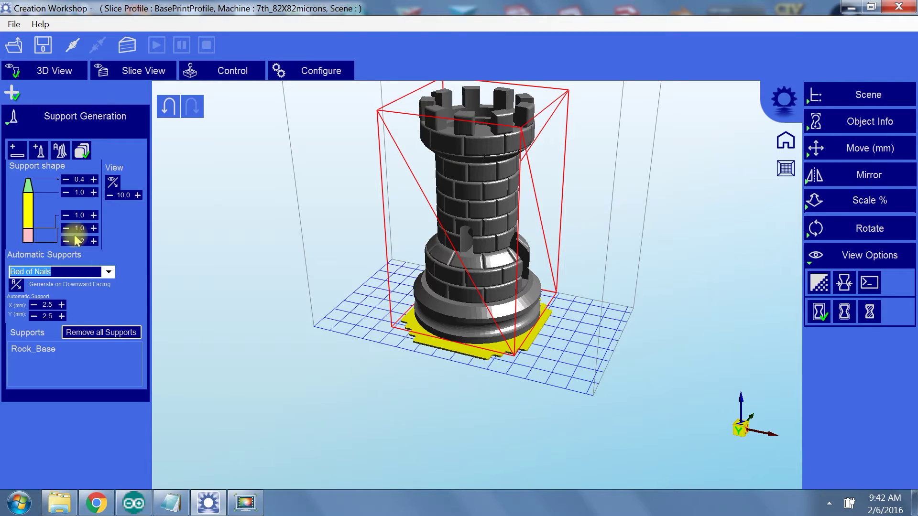
pyautogui.click(60, 151)
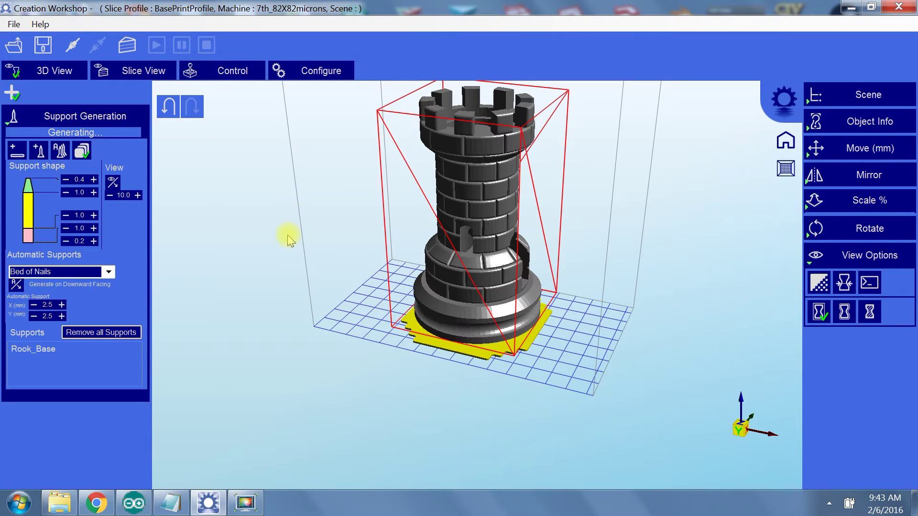
pyautogui.moveTo(293, 236); pyautogui.dragTo(406, 258)
# Zoom and orbit to inspect the bed-of-nails supports side-on.
pyautogui.scroll(3, 480, 308)
pyautogui.scroll(8, 476, 380)
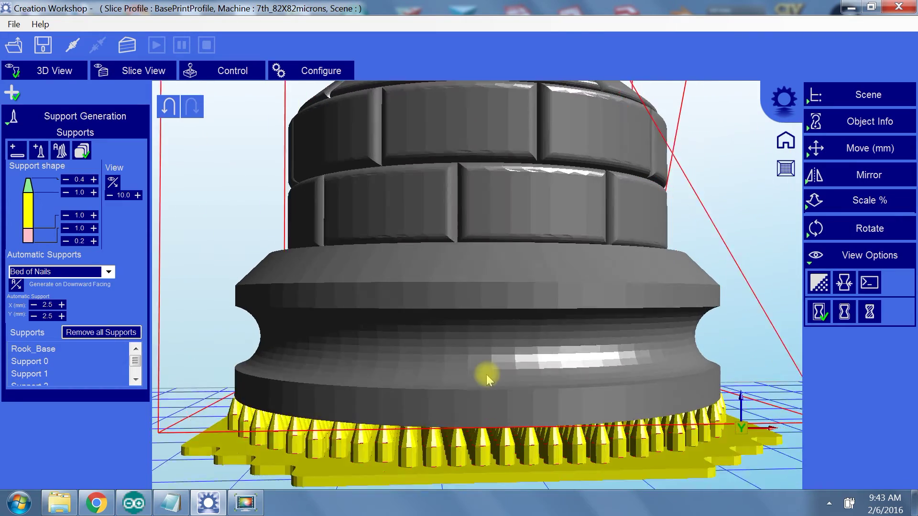
pyautogui.moveTo(486, 374); pyautogui.dragTo(426, 303)
pyautogui.scroll(-5, 469, 378)
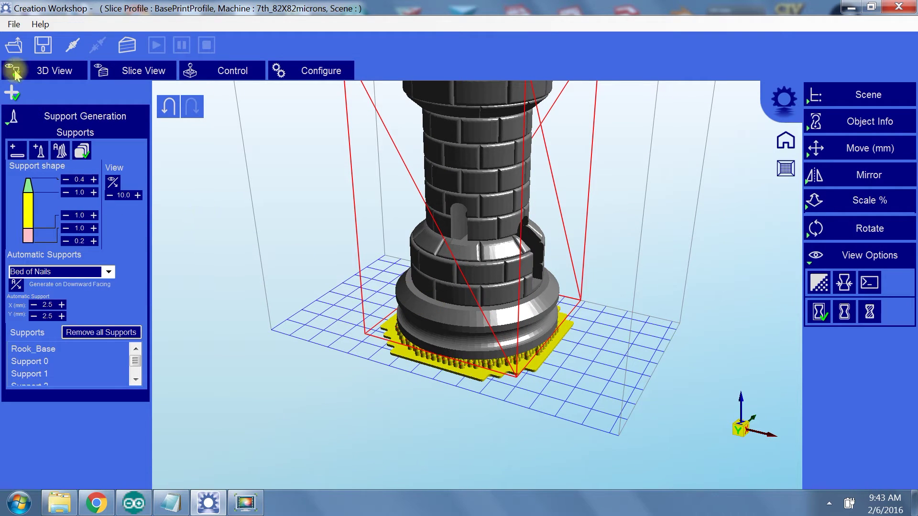
# Close Support Generation, open the 7th_82X82microns machine configuration, and bring up the browser guide.
pyautogui.click(12, 95)
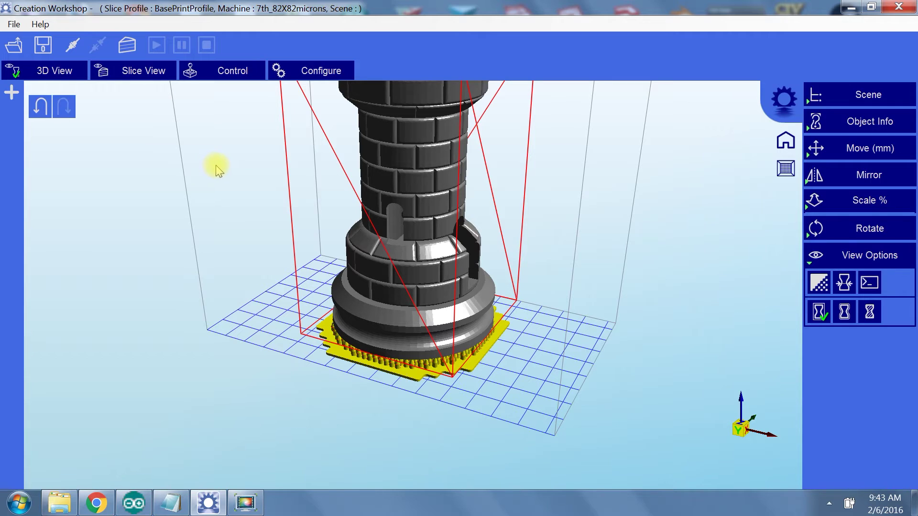
pyautogui.click(314, 70)
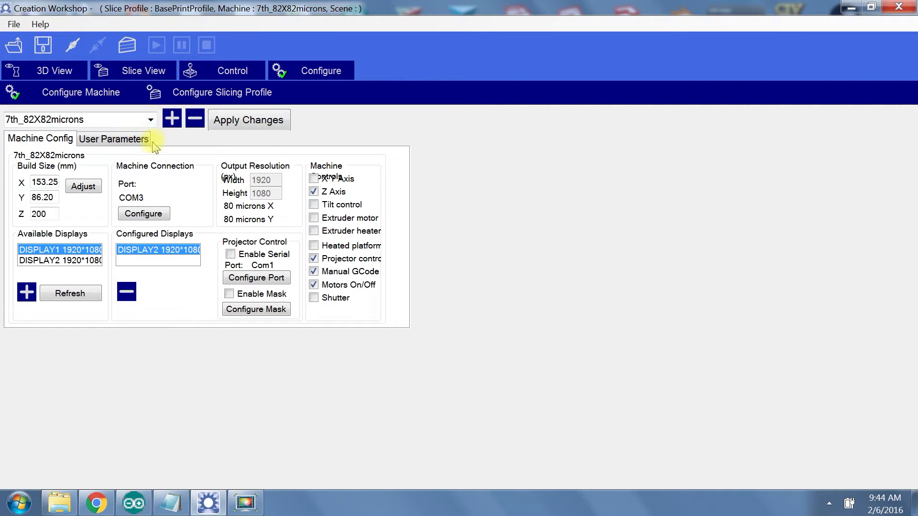
pyautogui.click(97, 510)
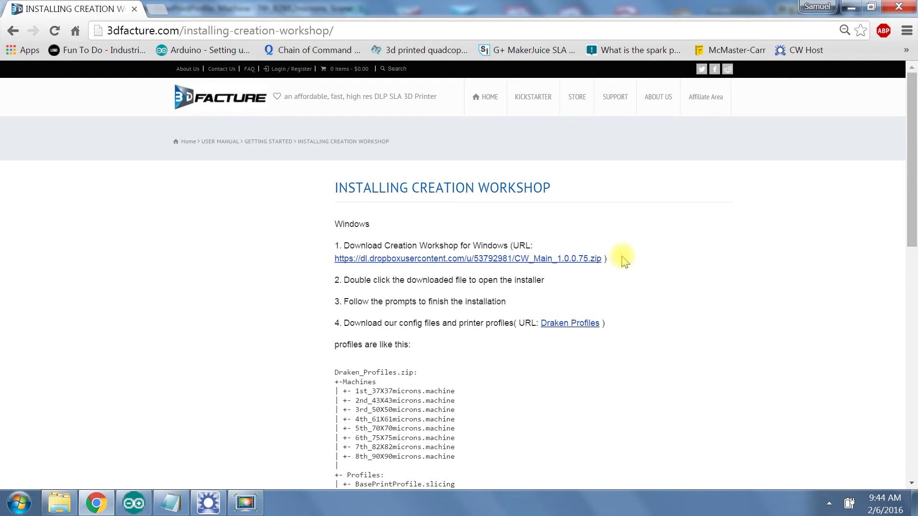
# Scroll through the 3dfacture install steps for machine and profile files, then return to Creation Workshop.
pyautogui.scroll(-8, 624, 260)
pyautogui.scroll(7, 621, 260)
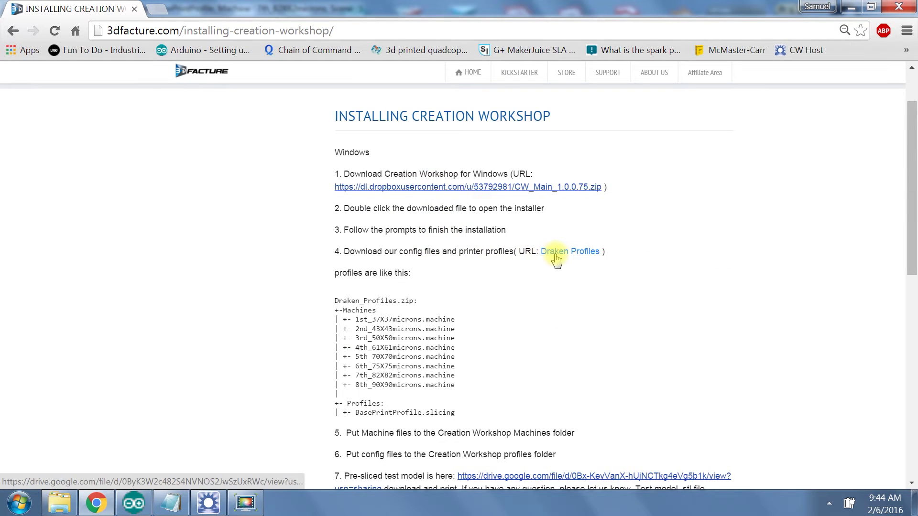
pyautogui.scroll(-2, 556, 259)
pyautogui.moveTo(355, 247); pyautogui.dragTo(462, 317)
pyautogui.click(487, 321)
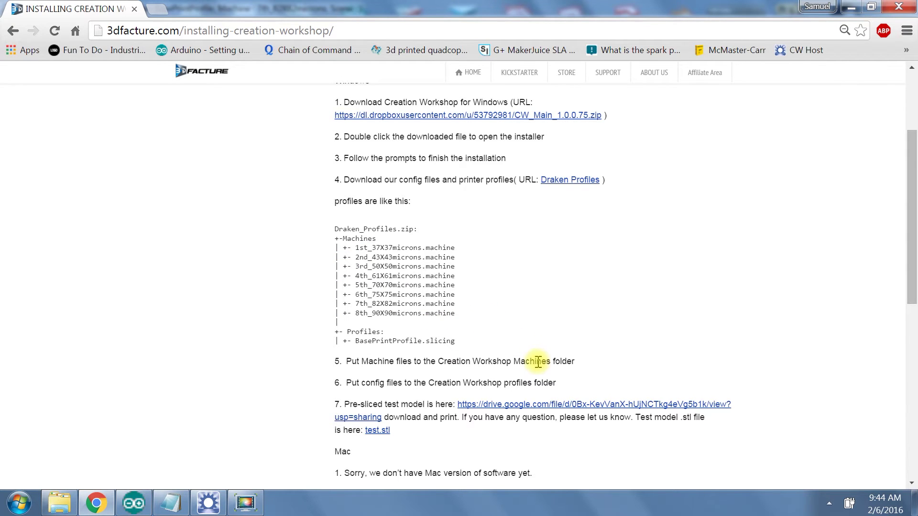
pyautogui.scroll(-2, 538, 362)
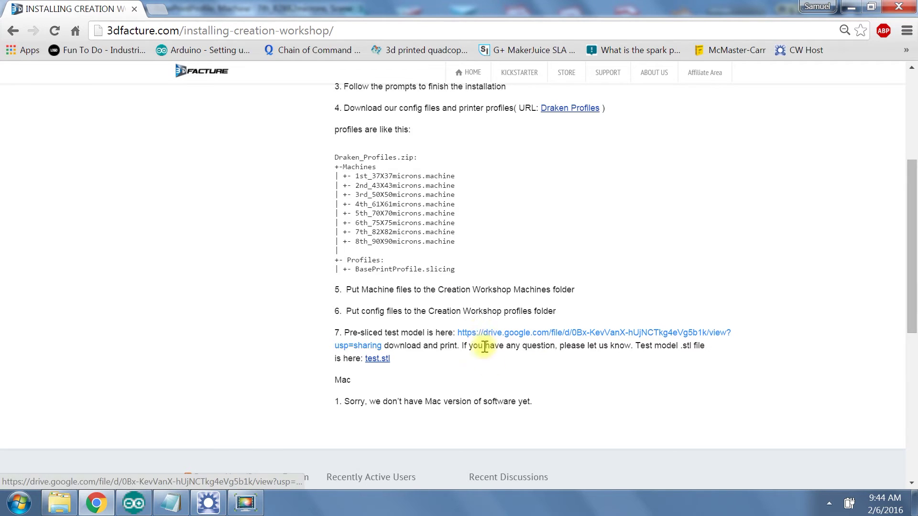
pyautogui.scroll(5, 500, 380)
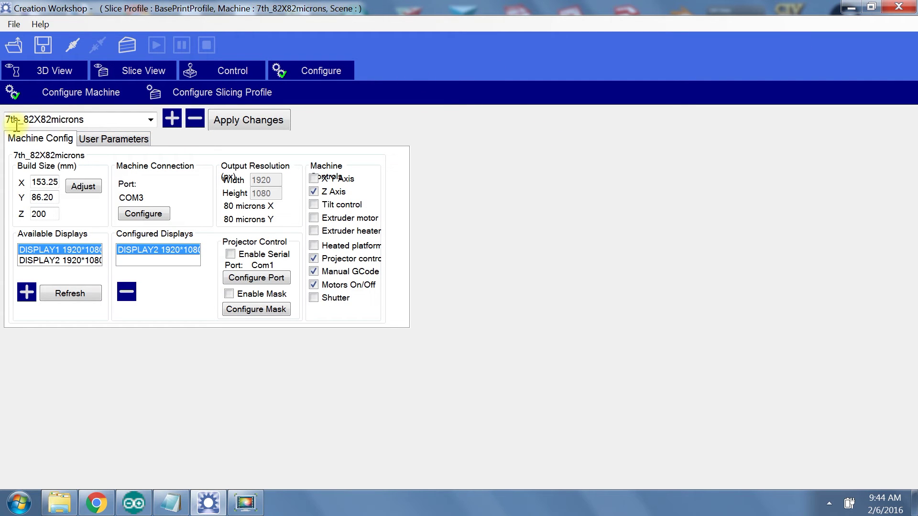
# Select the 7th_82X82microns machine profile and tick Enable Serial under Projector Control.
pyautogui.doubleClick(19, 120)
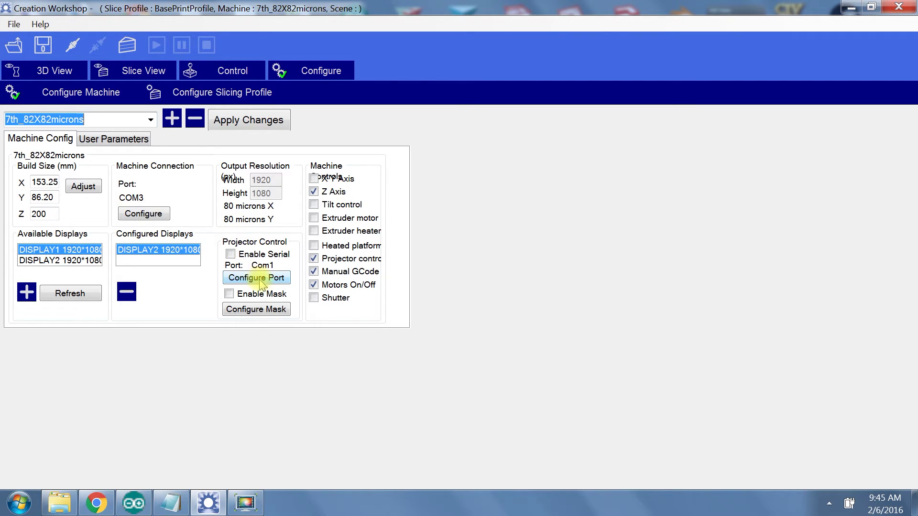
pyautogui.click(230, 255)
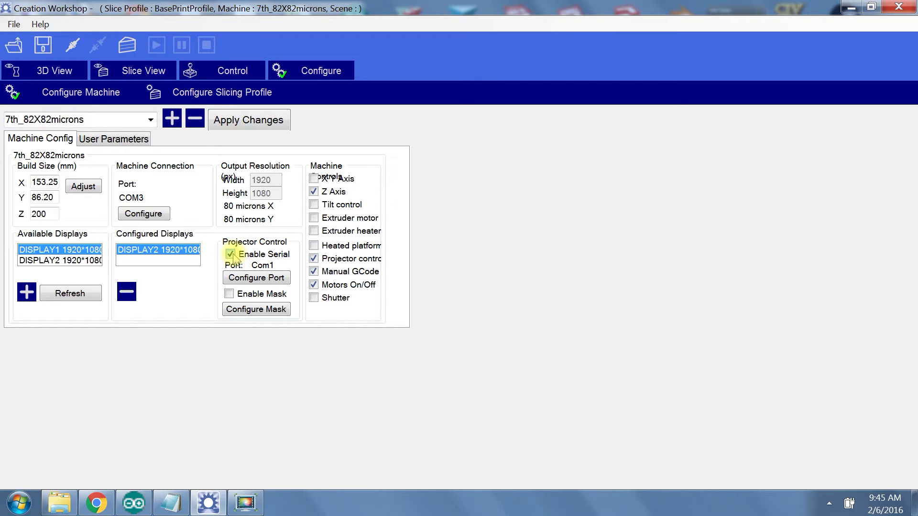
# Set the projector's serial port to COM3 in the port settings.
pyautogui.click(255, 284)
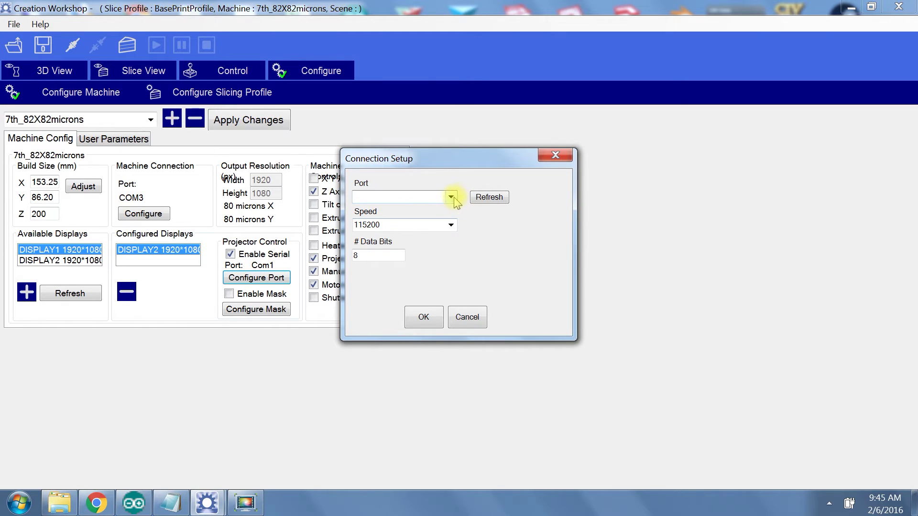
pyautogui.click(451, 197)
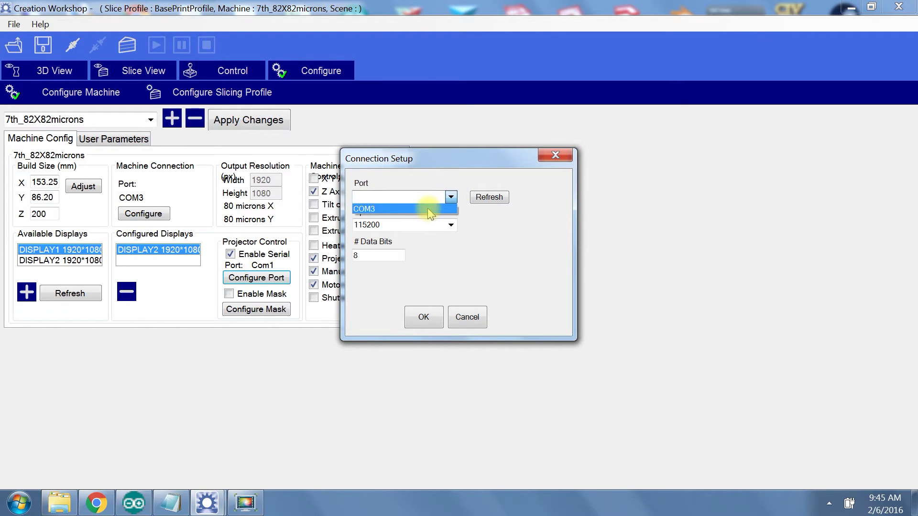
pyautogui.click(430, 209)
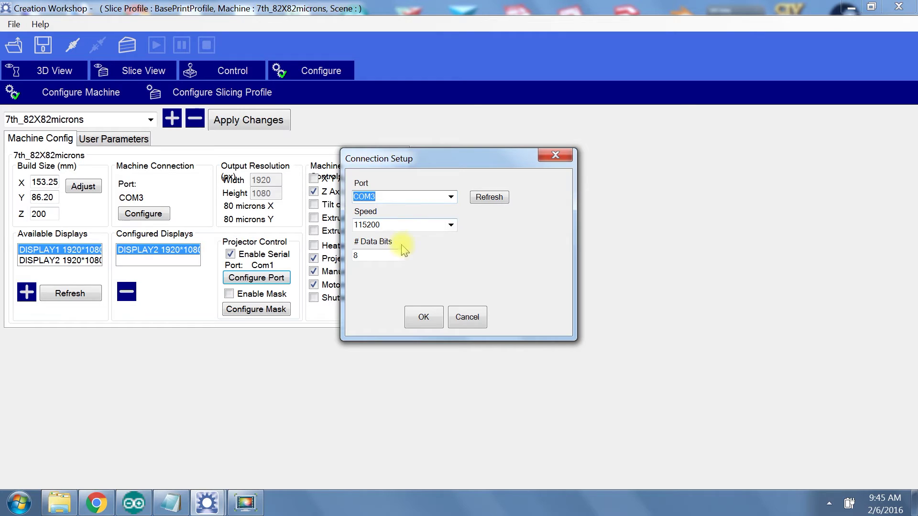
pyautogui.click(420, 317)
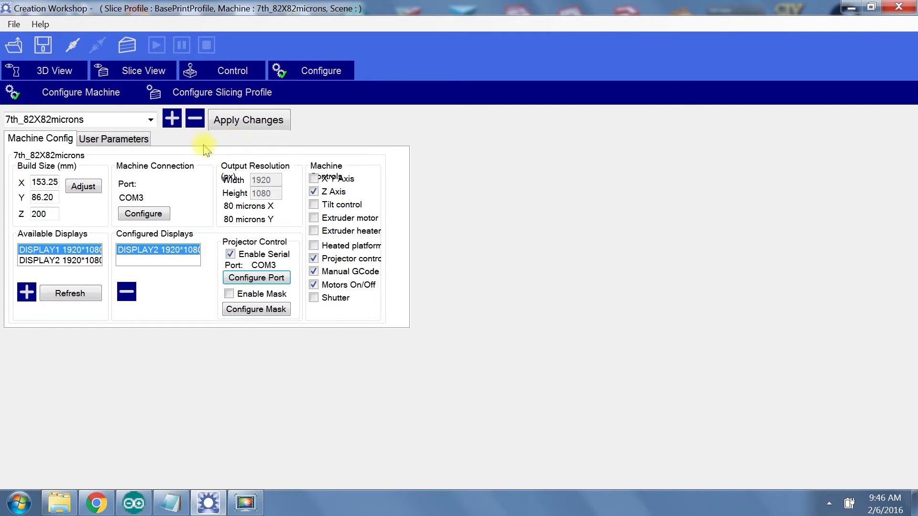
# Look over the machine's user parameters, then apply the machine configuration changes.
pyautogui.click(129, 142)
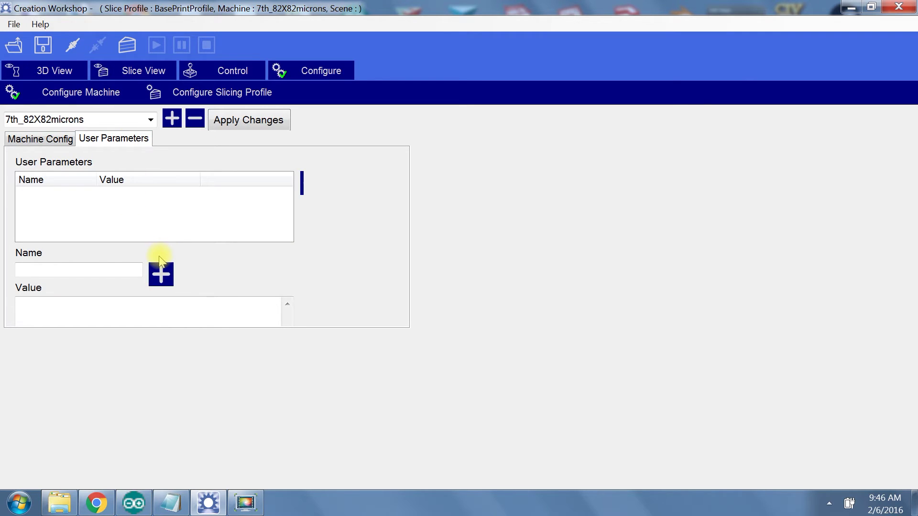
pyautogui.click(37, 142)
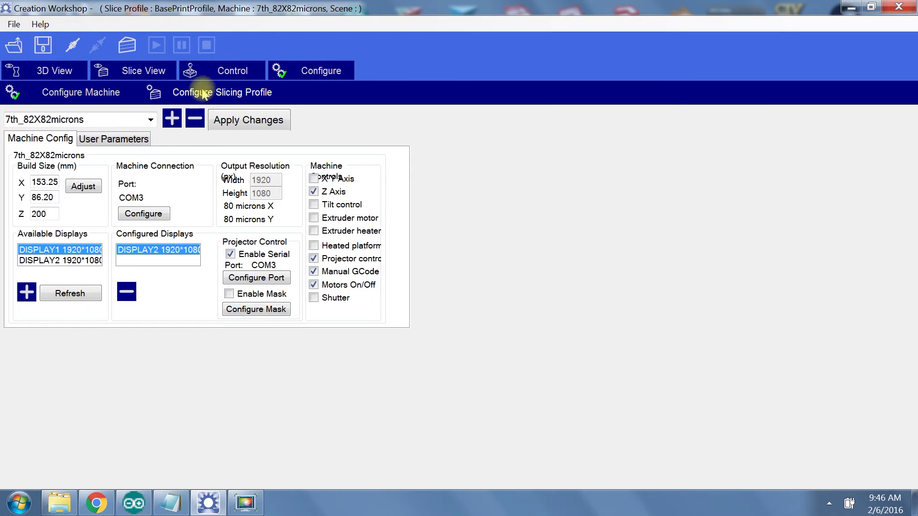
pyautogui.click(224, 128)
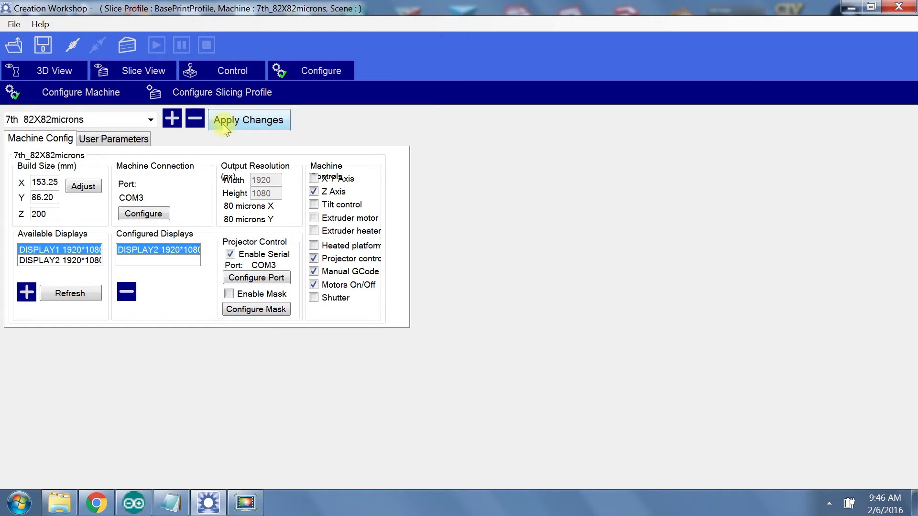
pyautogui.click(195, 96)
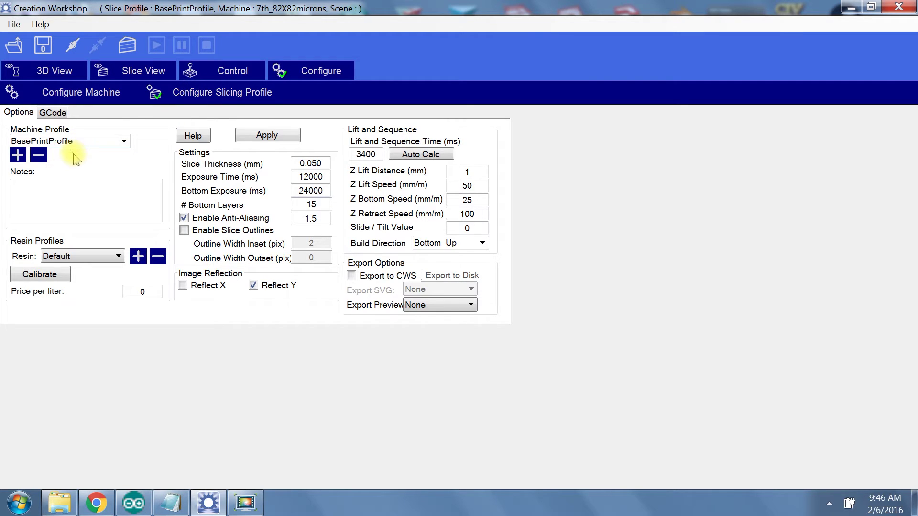
# Keep BasePrintProfile and review 0.050 mm slices, 12000 ms exposure, 15 bottom layers at 24000 ms, and anti-aliasing 1.5.
pyautogui.click(124, 141)
pyautogui.click(124, 142)
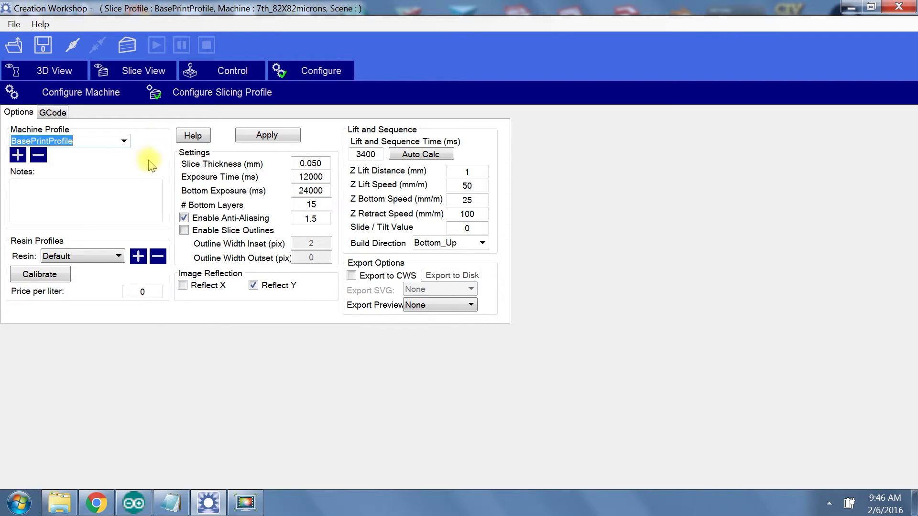
pyautogui.click(145, 294)
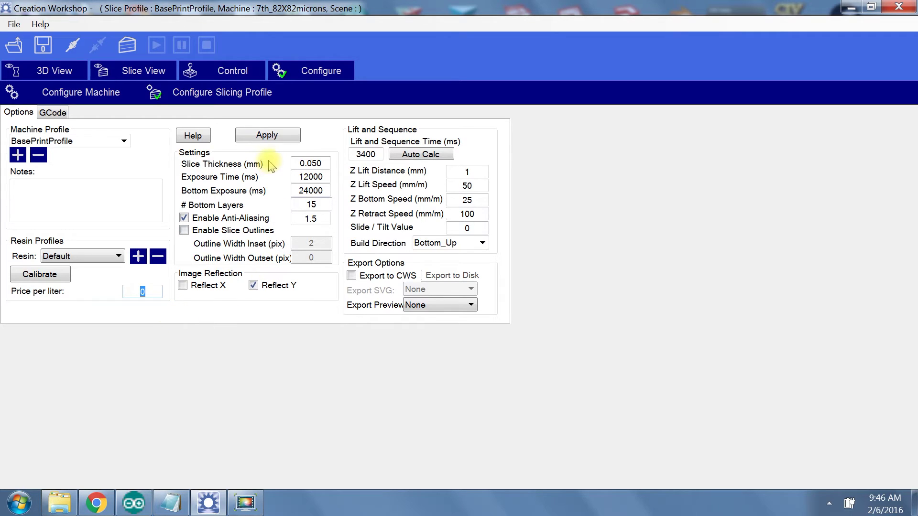
pyautogui.click(318, 162)
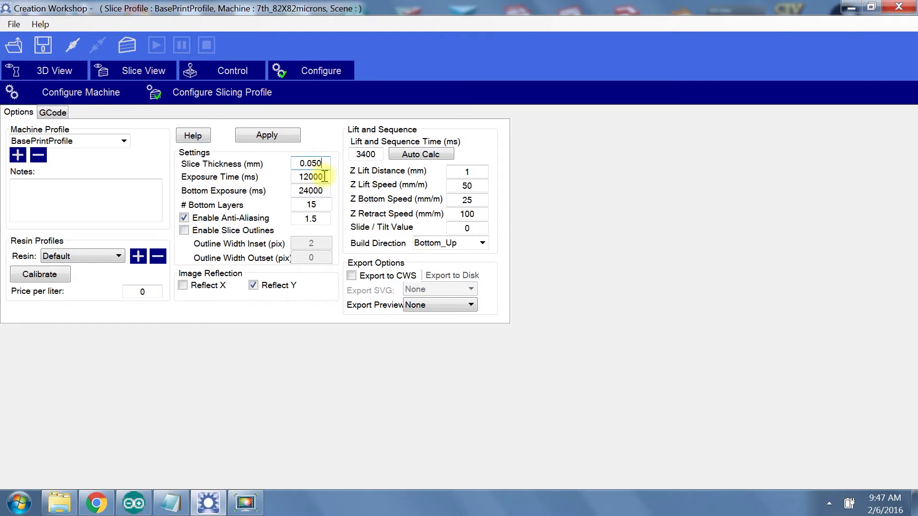
pyautogui.moveTo(323, 177); pyautogui.dragTo(302, 177)
pyautogui.click(320, 176)
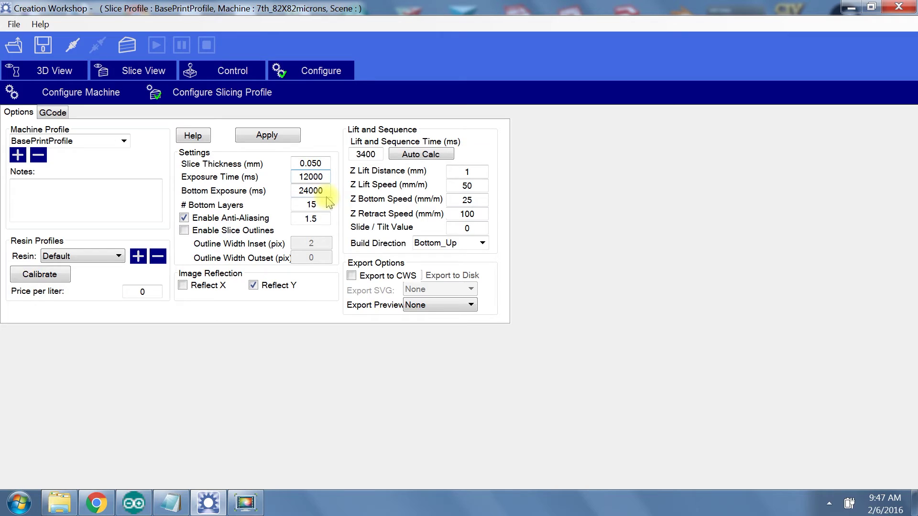
pyautogui.click(326, 195)
pyautogui.click(324, 202)
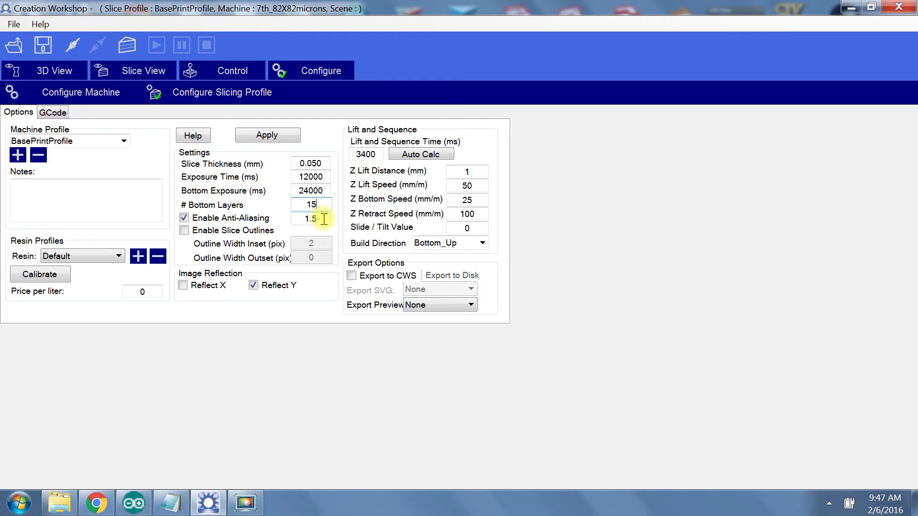
pyautogui.moveTo(308, 218); pyautogui.dragTo(325, 222)
pyautogui.click(325, 223)
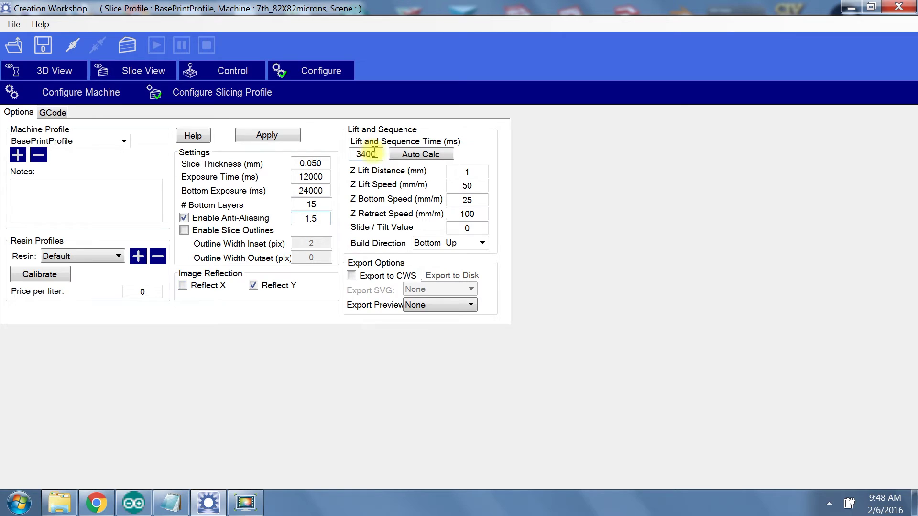
pyautogui.moveTo(375, 152); pyautogui.dragTo(354, 154)
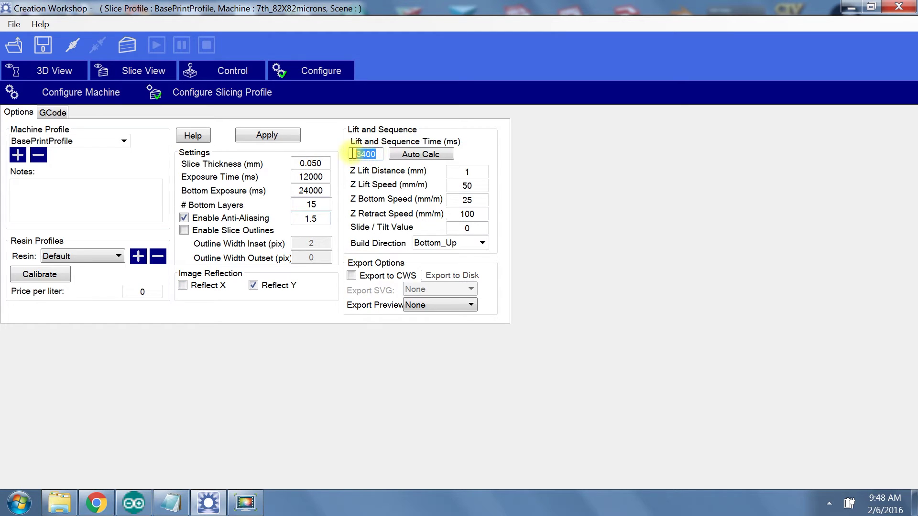
pyautogui.click(359, 154)
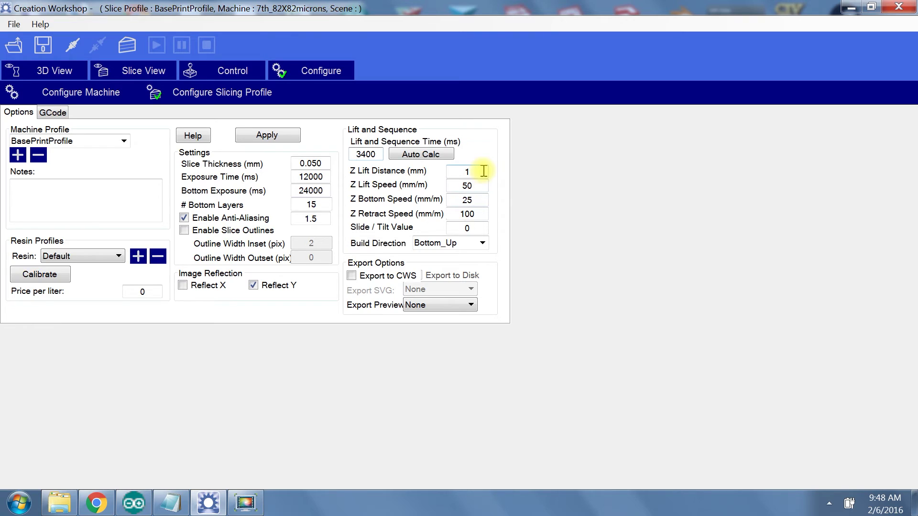
pyautogui.doubleClick(467, 172)
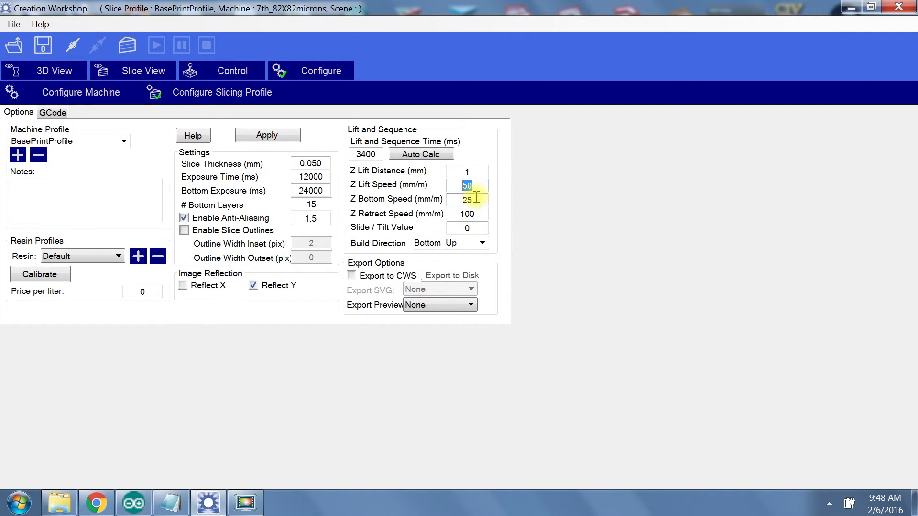
pyautogui.doubleClick(465, 200)
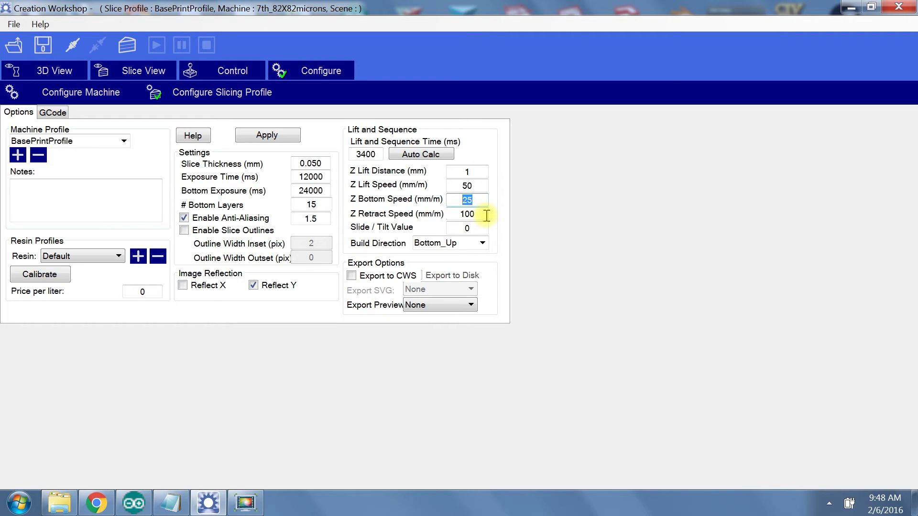
pyautogui.click(486, 216)
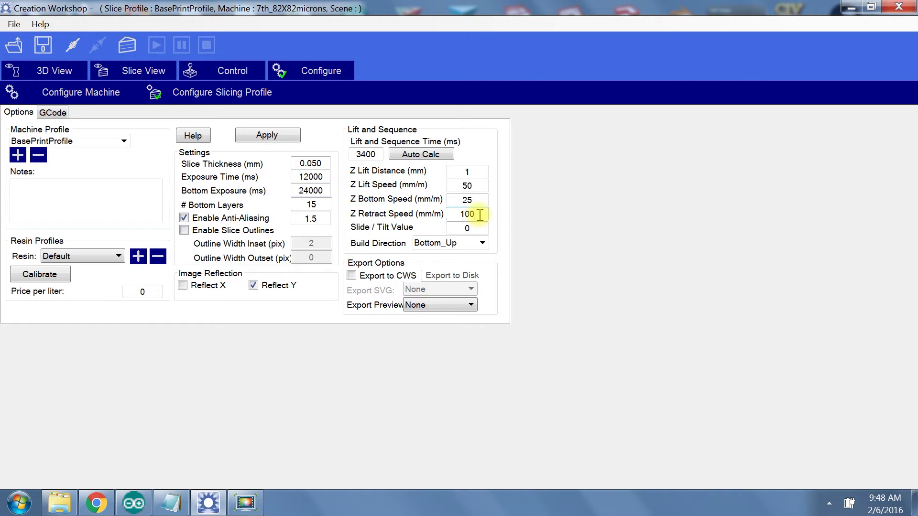
pyautogui.moveTo(479, 215); pyautogui.dragTo(447, 224)
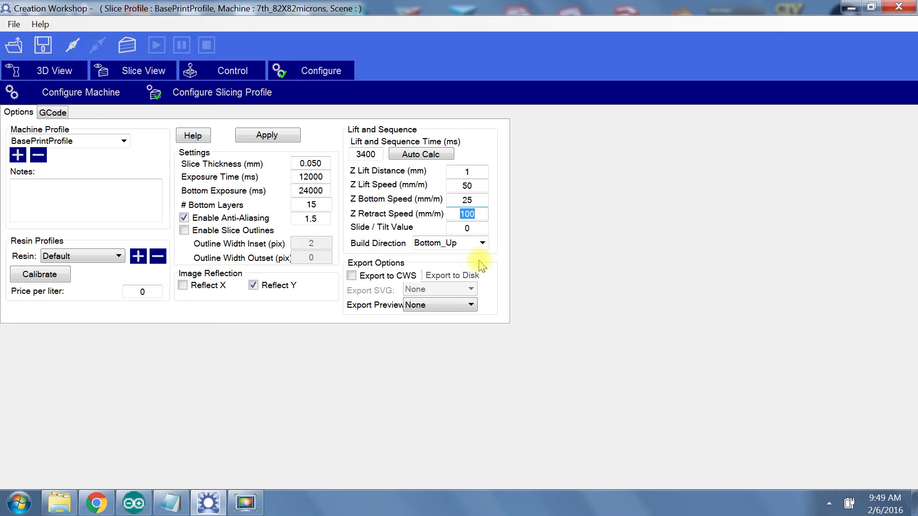
pyautogui.click(484, 245)
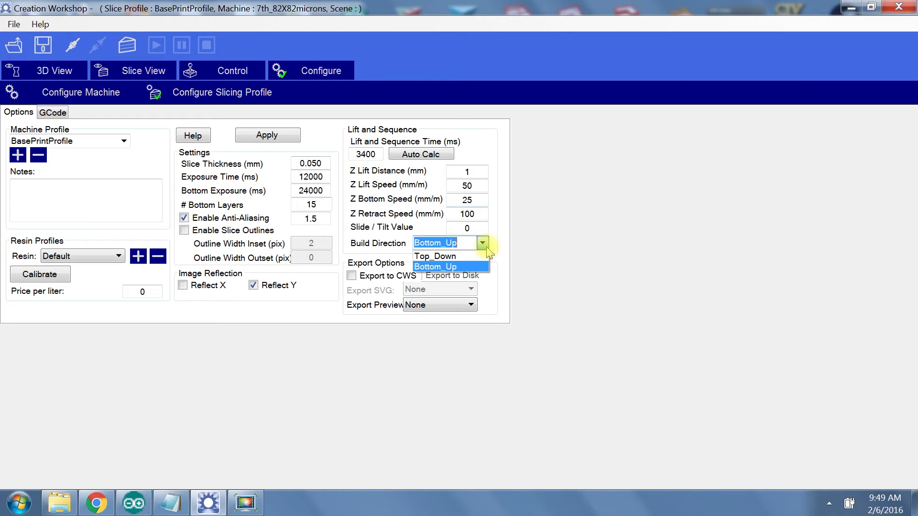
pyautogui.click(484, 244)
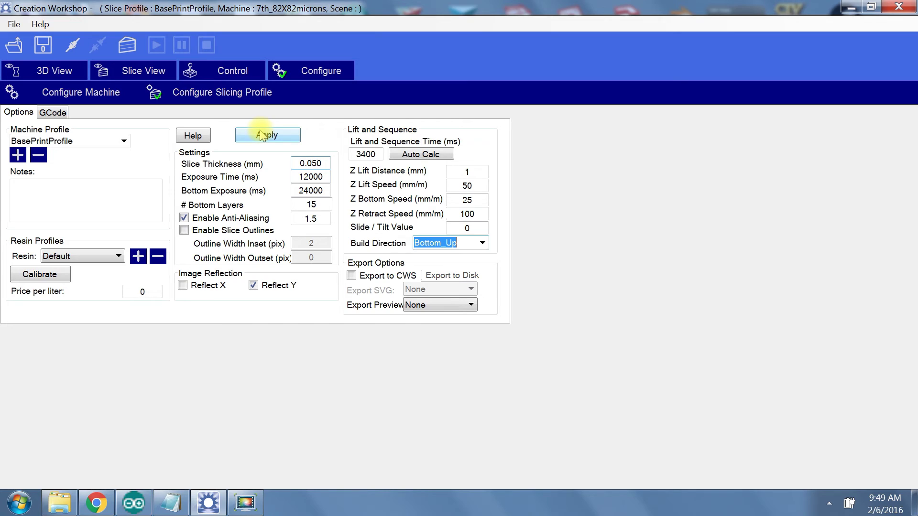
pyautogui.click(51, 114)
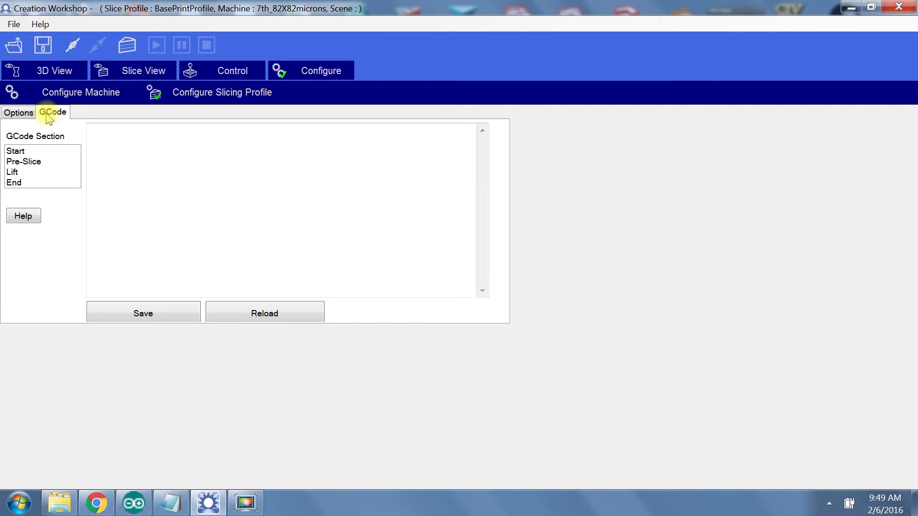
pyautogui.click(14, 152)
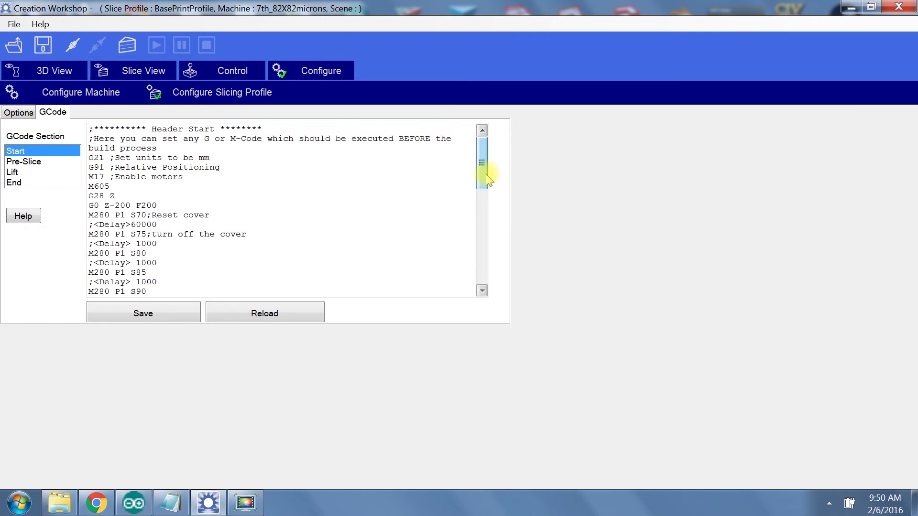
pyautogui.moveTo(488, 179); pyautogui.dragTo(455, 139)
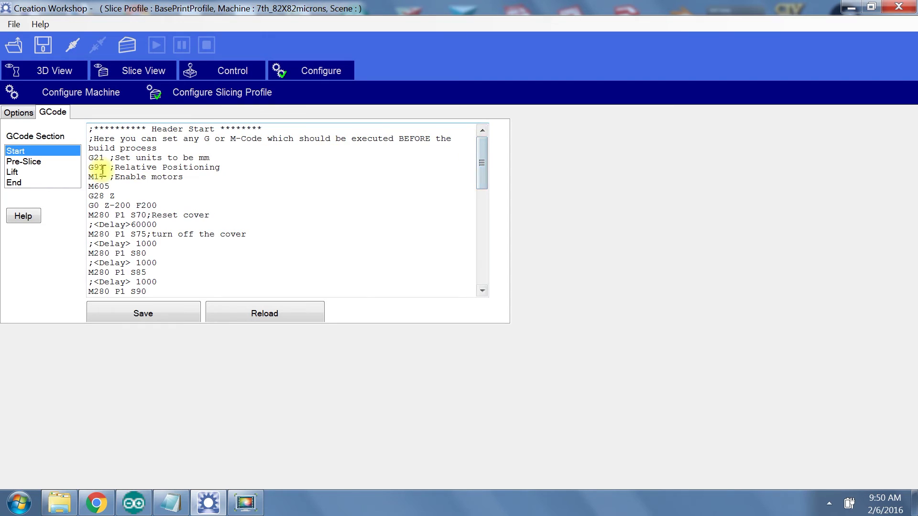
pyautogui.click(21, 163)
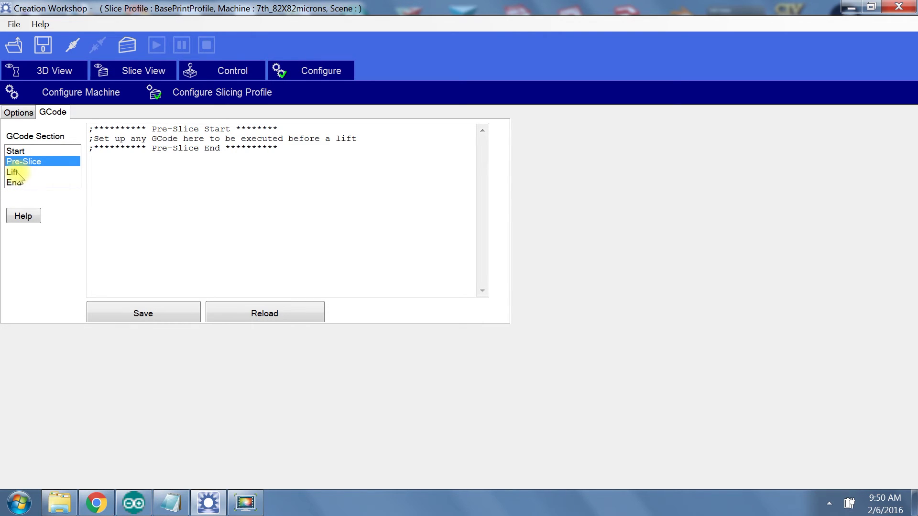
pyautogui.click(16, 173)
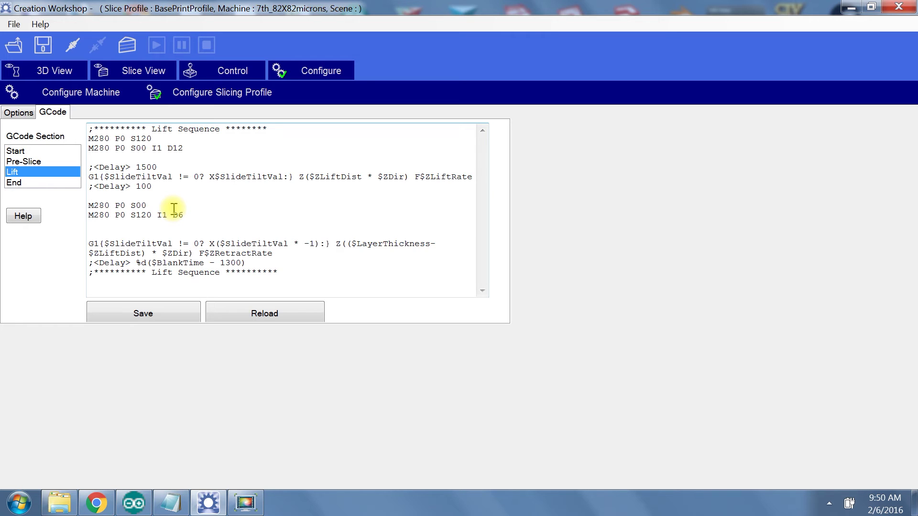
pyautogui.click(13, 186)
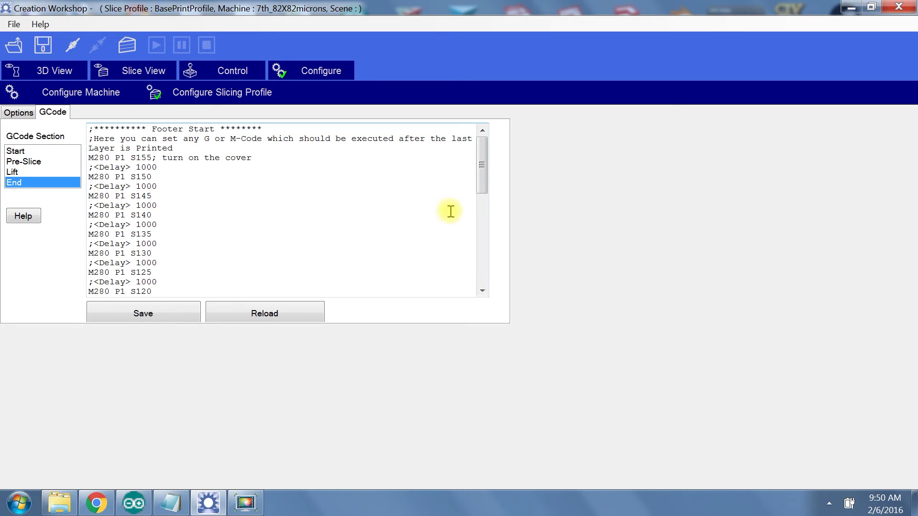
pyautogui.moveTo(484, 188); pyautogui.dragTo(486, 165)
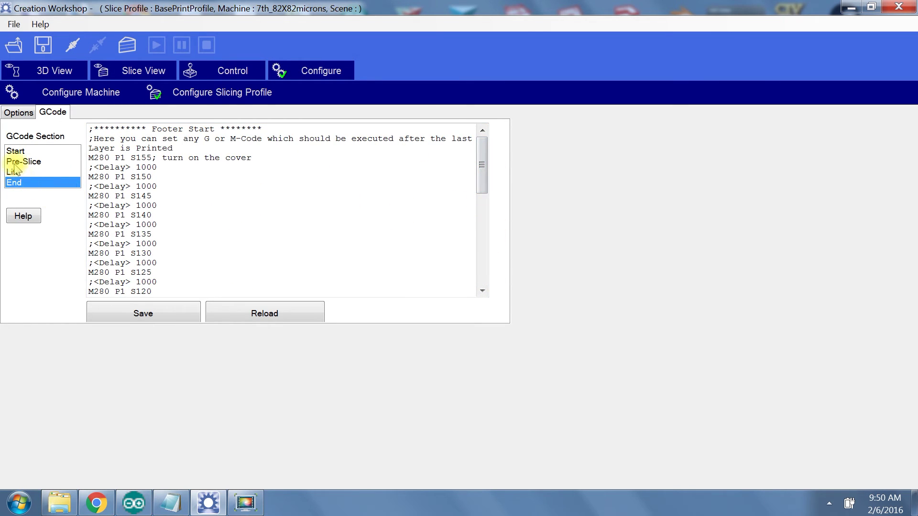
pyautogui.click(11, 173)
pyautogui.click(12, 163)
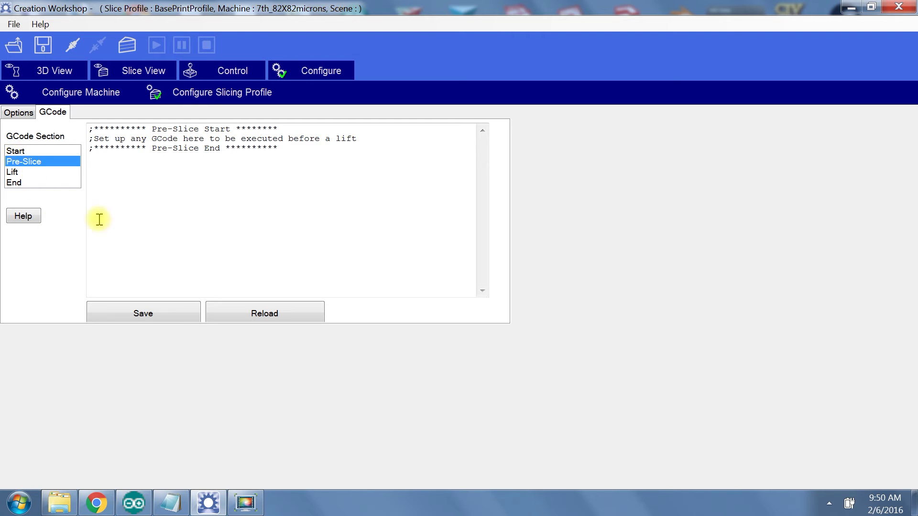
pyautogui.click(173, 509)
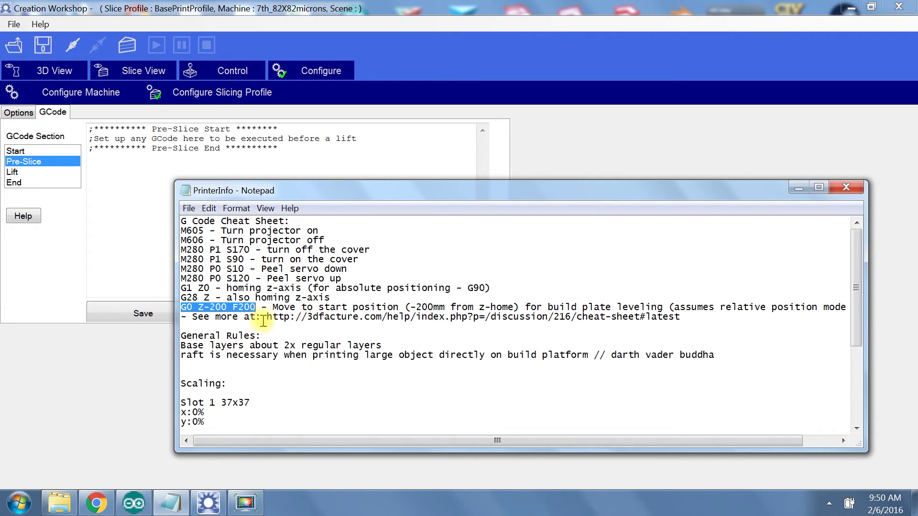
# Select the G-code cheat-sheet URL in the PrinterInfo notes, then return to Creation Workshop's options.
pyautogui.click(268, 317)
pyautogui.moveTo(268, 317); pyautogui.dragTo(693, 317)
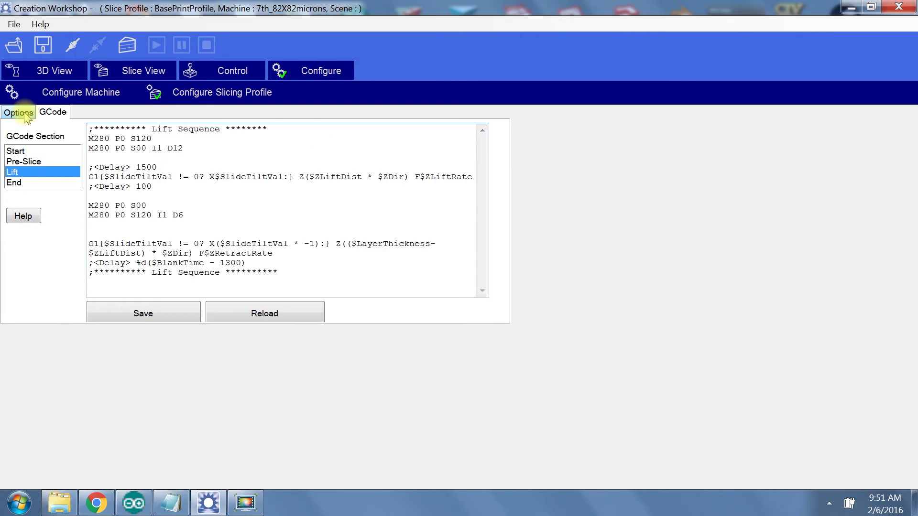
pyautogui.click(19, 113)
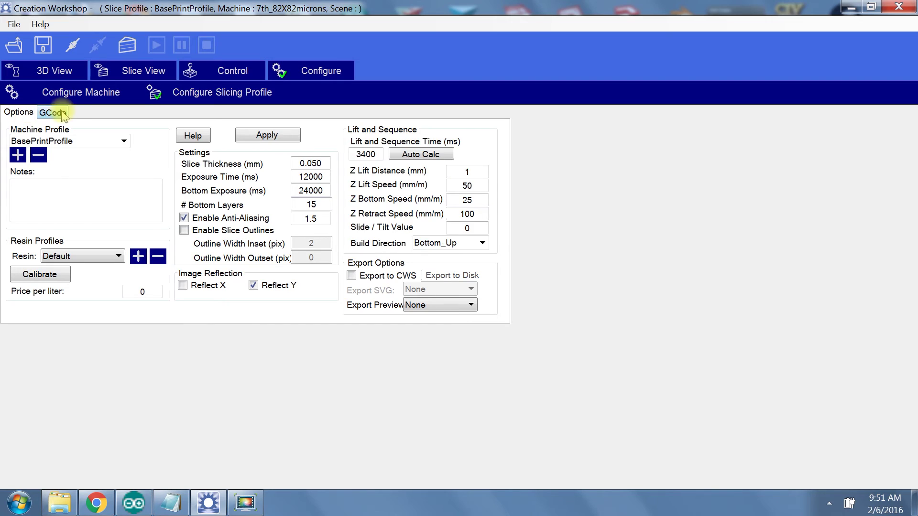
# Show the printer Control page, then bring the Arduino sketch window forward.
pyautogui.click(238, 76)
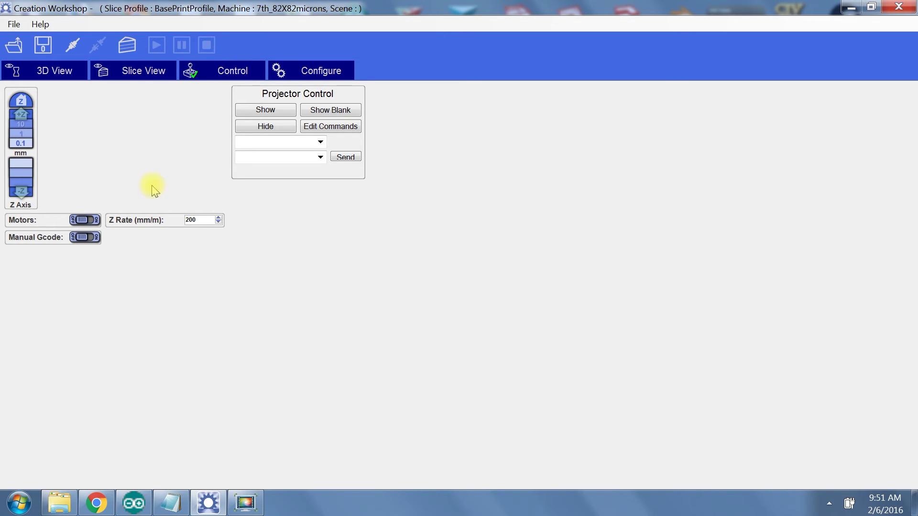
pyautogui.click(143, 504)
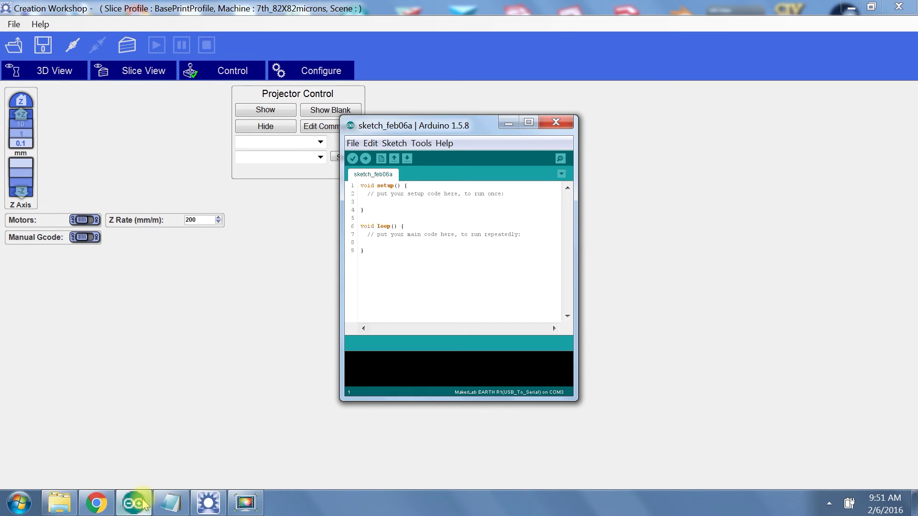
# Check the Sprinter 2.0.1 startup messages at 115200 baud in the COM3 serial monitor, then close it.
pyautogui.click(419, 147)
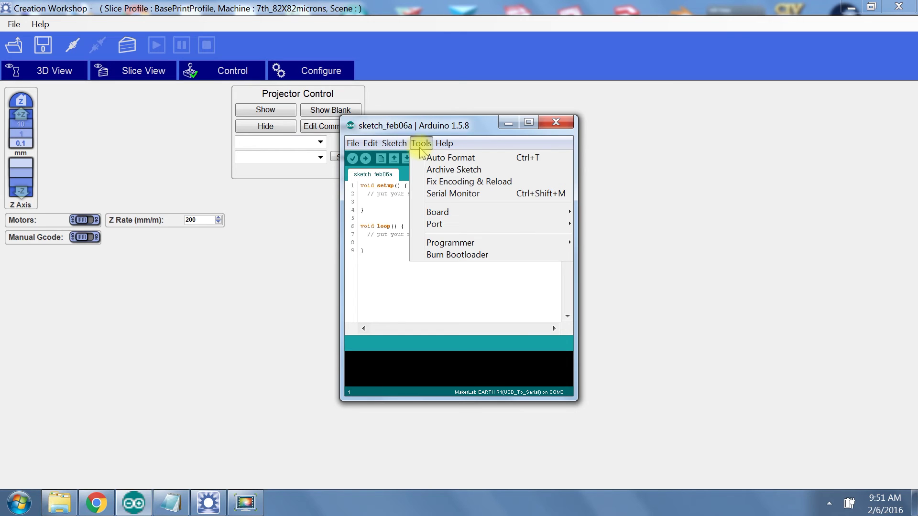
pyautogui.click(439, 195)
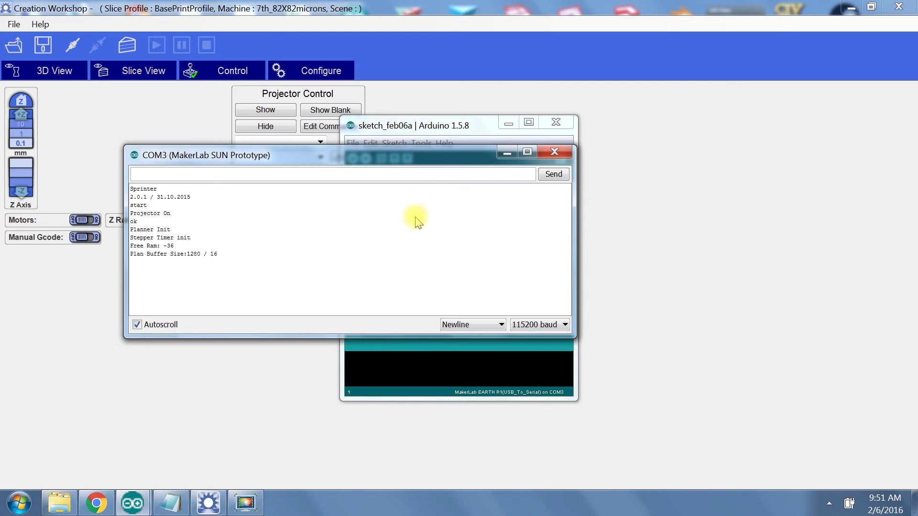
pyautogui.click(508, 122)
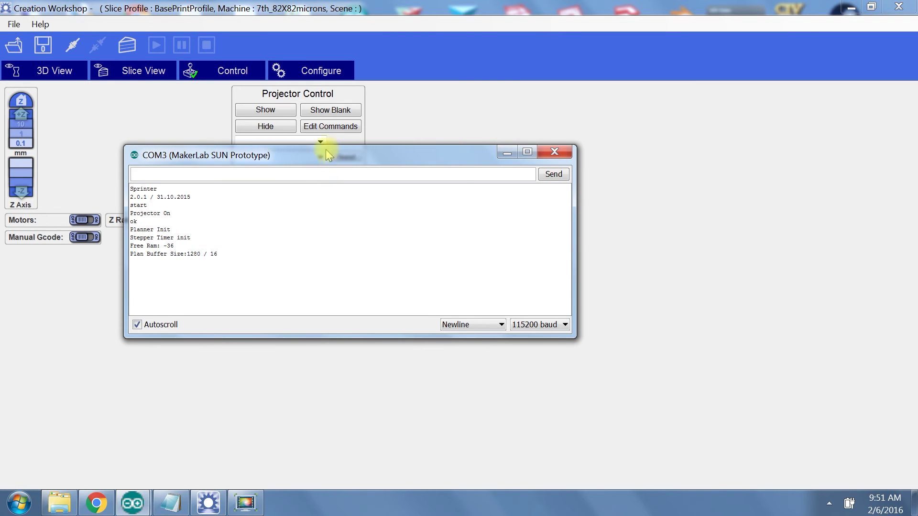
pyautogui.moveTo(333, 159); pyautogui.dragTo(292, 108)
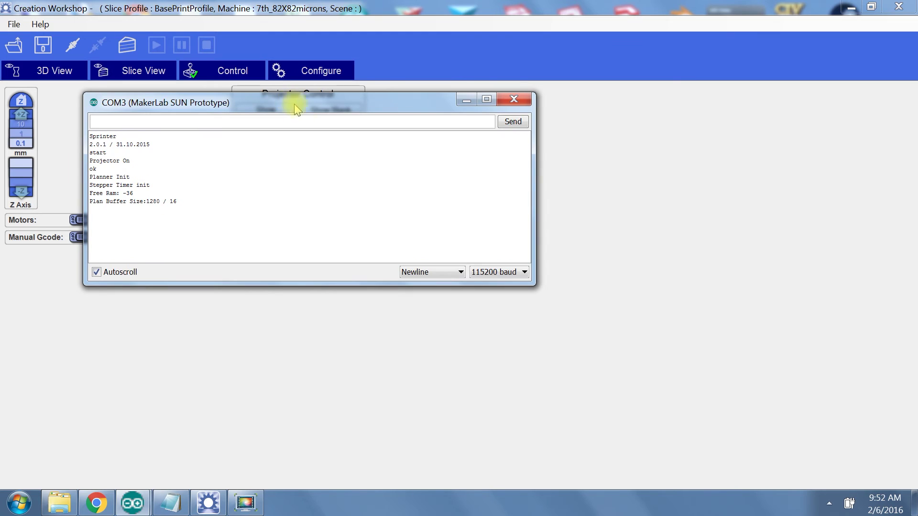
pyautogui.click(515, 99)
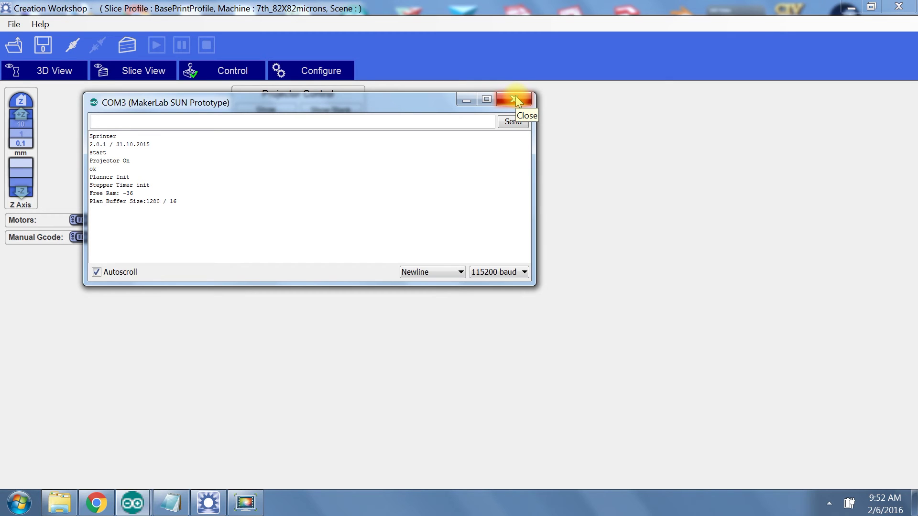
pyautogui.click(516, 99)
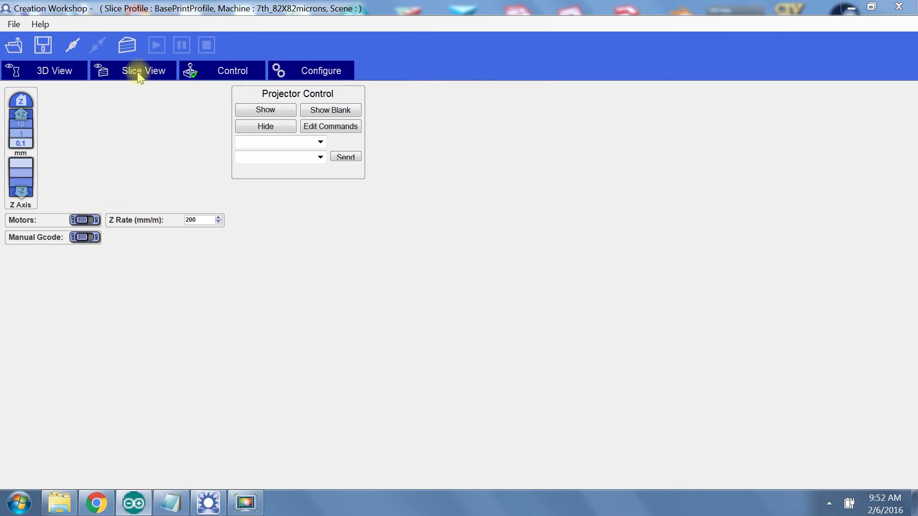
# Connect to the printer and move the black frmDLP projector window aside.
pyautogui.click(71, 42)
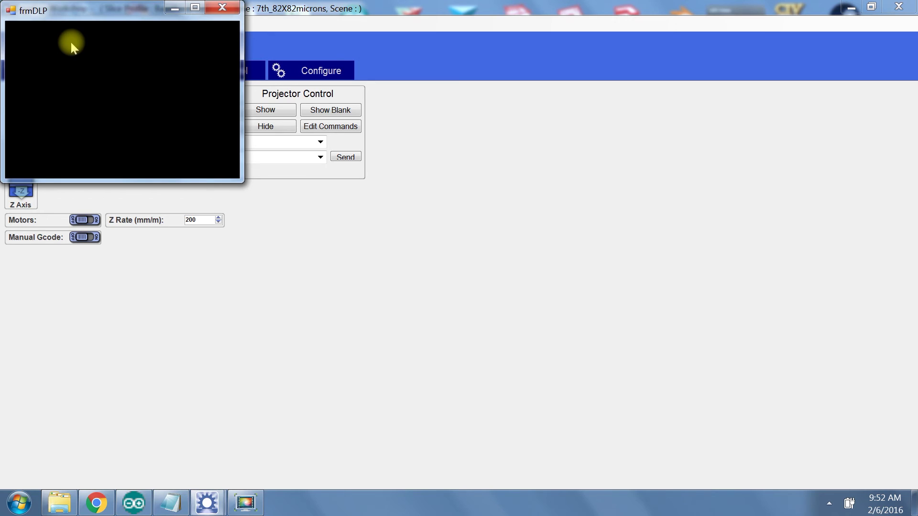
pyautogui.moveTo(29, 17); pyautogui.dragTo(227, 143)
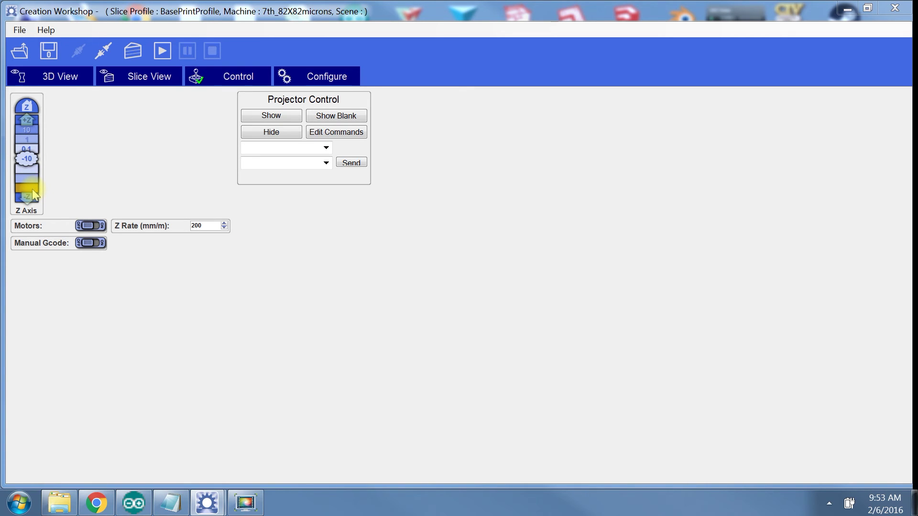
pyautogui.click(32, 189)
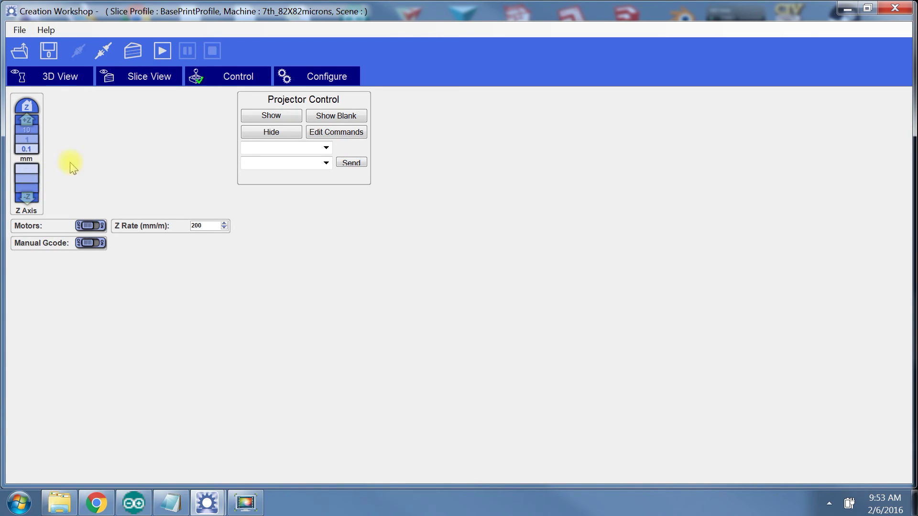
# Enable manual G-code with logging of all sent commands, then home Z and check the G28 Z0 reply.
pyautogui.click(26, 108)
pyautogui.click(91, 244)
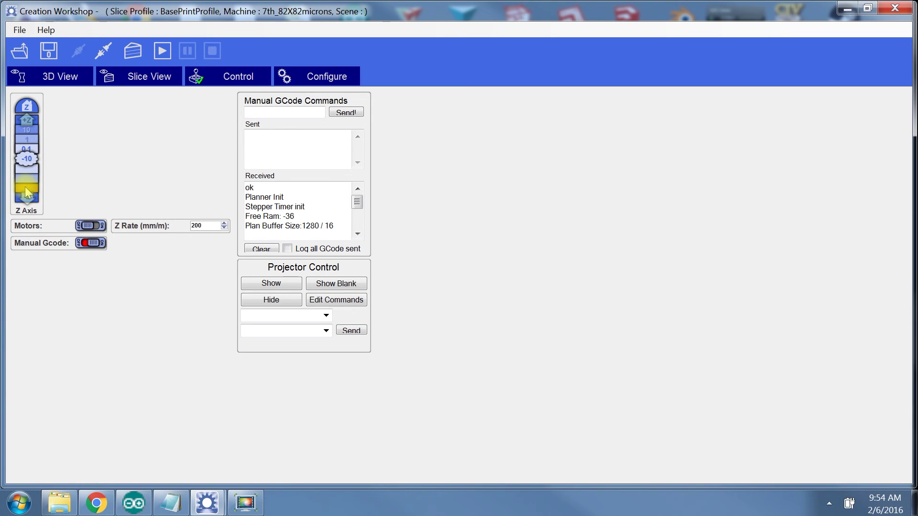
pyautogui.click(290, 249)
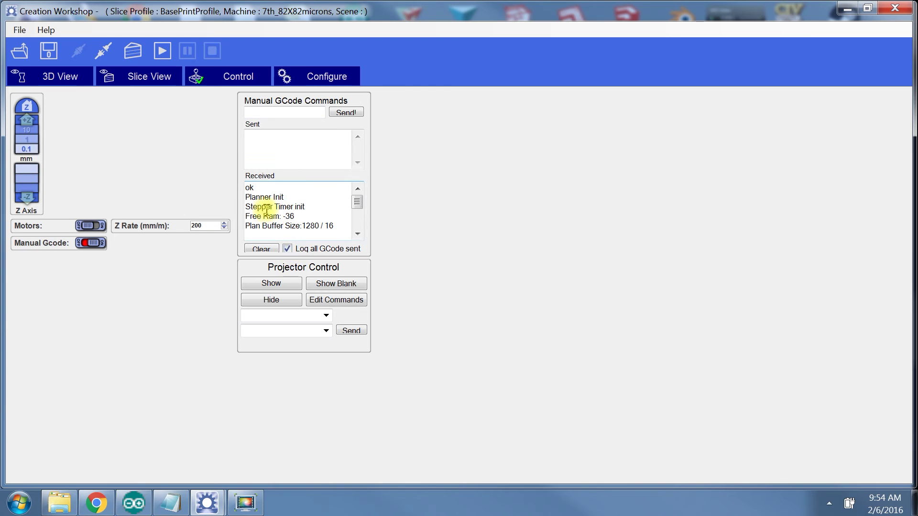
pyautogui.moveTo(357, 197)
pyautogui.mouseDown()
pyautogui.moveTo(357, 219)
pyautogui.moveTo(358, 186)
pyautogui.mouseUp()
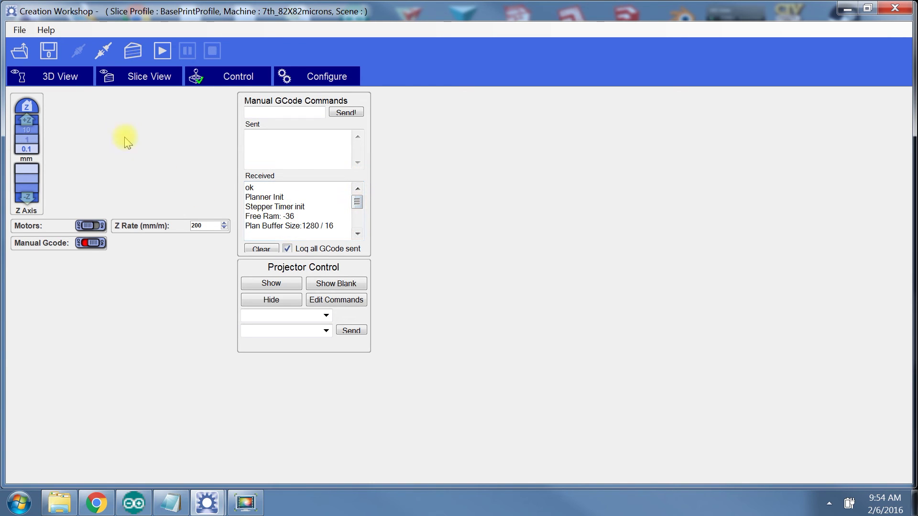
pyautogui.click(26, 107)
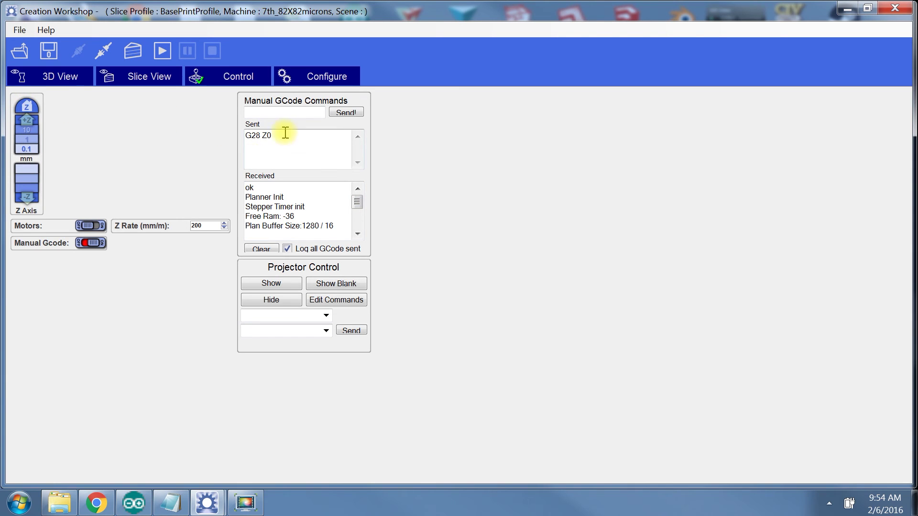
pyautogui.moveTo(285, 135); pyautogui.dragTo(249, 134)
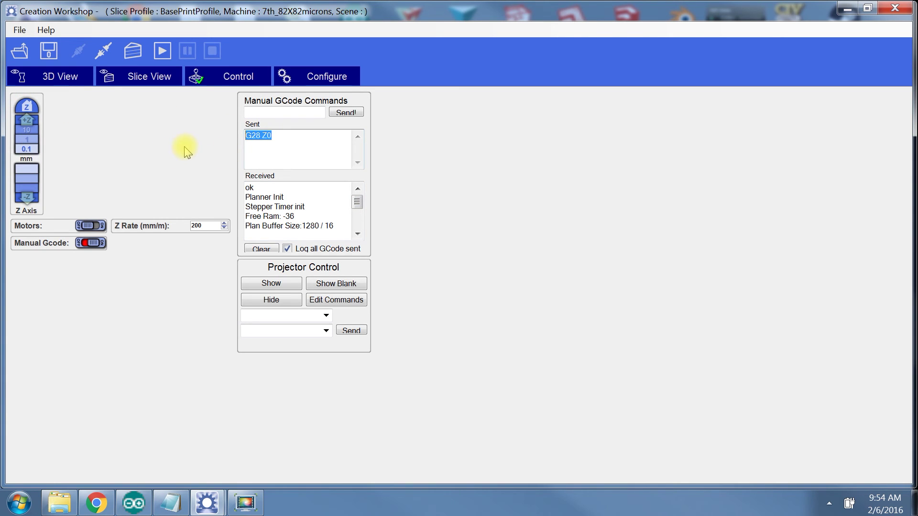
pyautogui.doubleClick(250, 188)
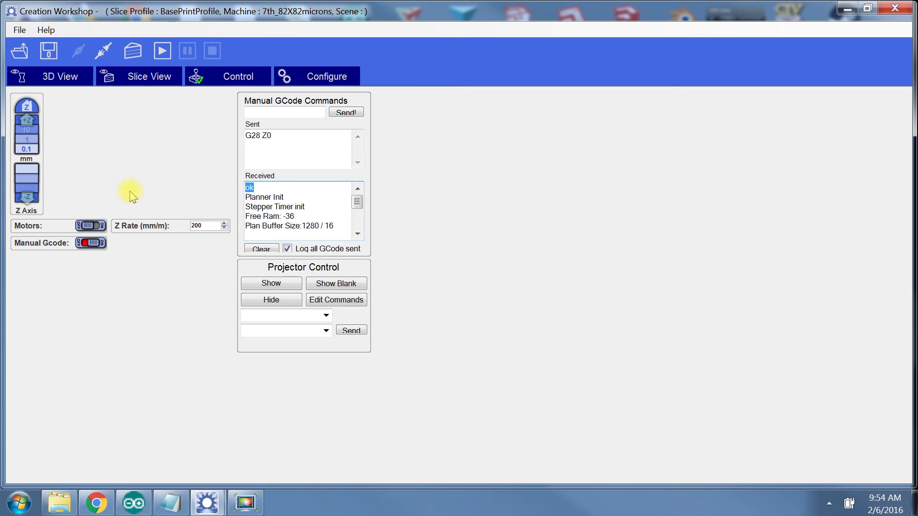
# Choose ACER_ON from the projector command list under Projector Control.
pyautogui.click(194, 156)
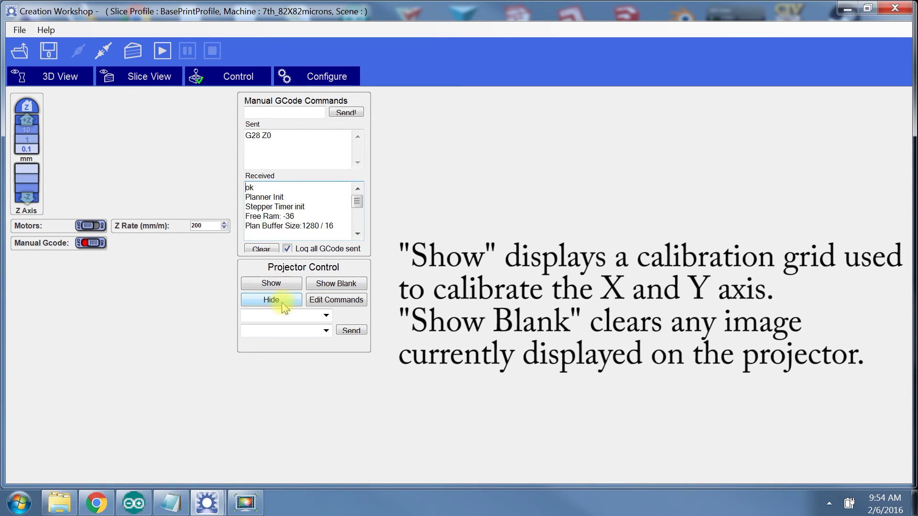
pyautogui.click(326, 317)
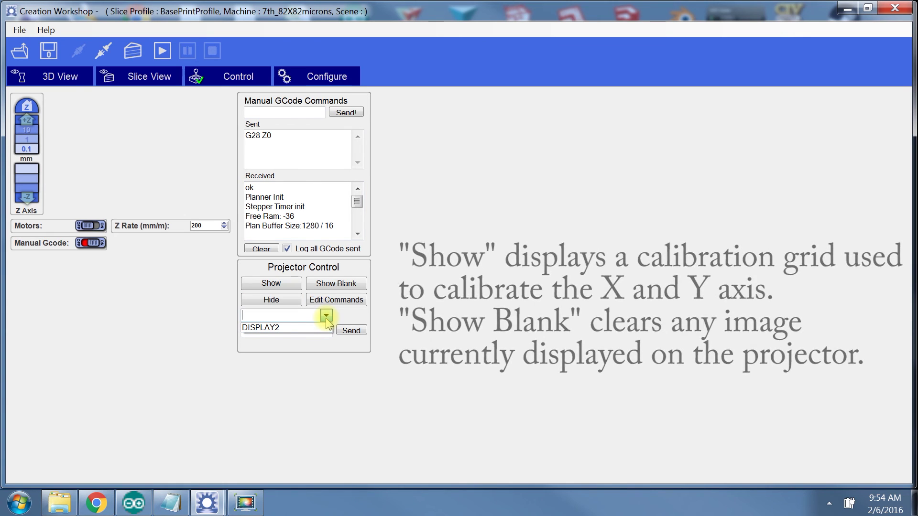
pyautogui.click(325, 316)
pyautogui.click(327, 330)
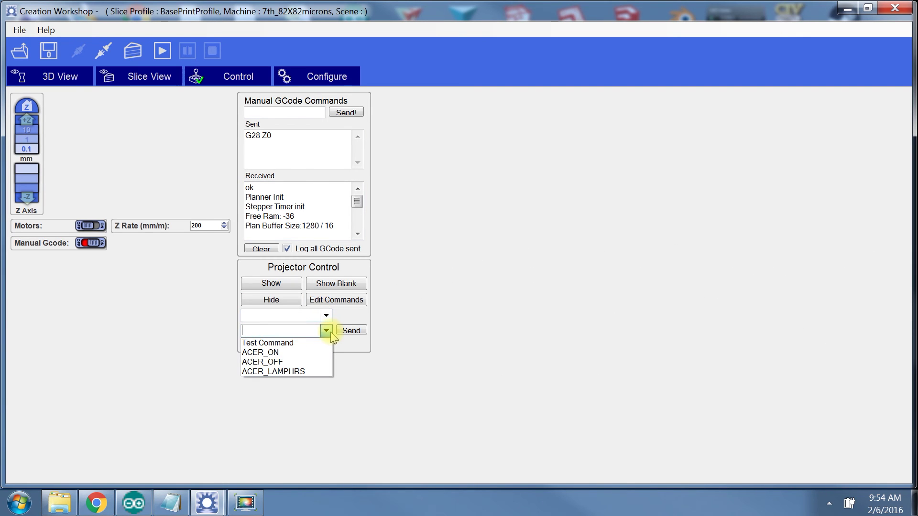
pyautogui.click(268, 352)
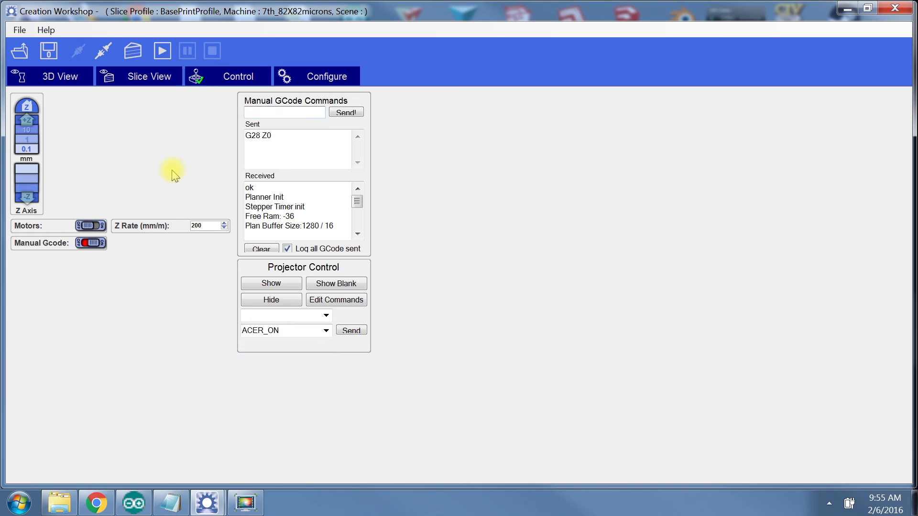
# Go from the Slice View back to the 3D View and orbit to face the rook from the front.
pyautogui.click(133, 76)
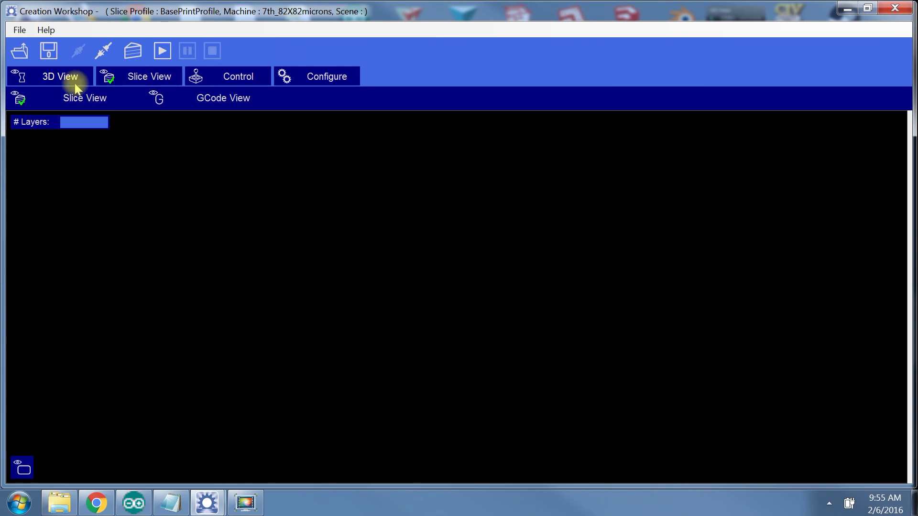
pyautogui.click(61, 79)
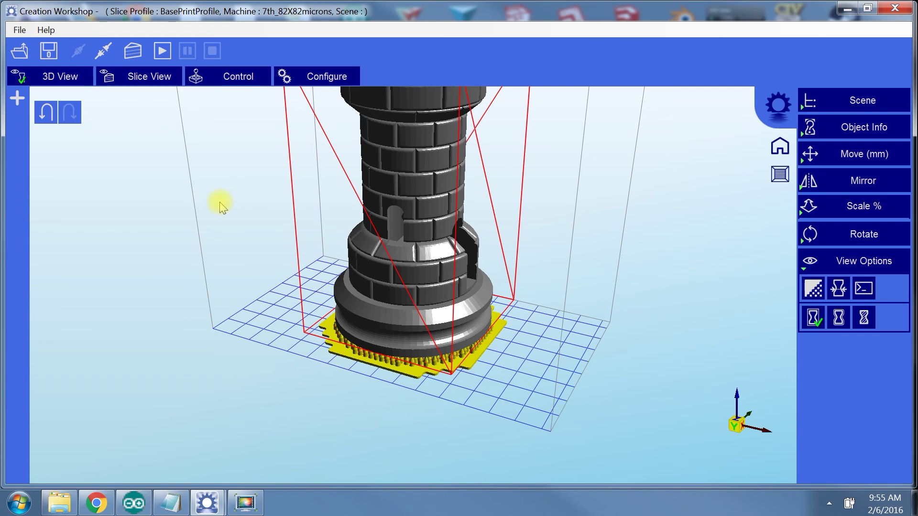
pyautogui.moveTo(217, 201)
pyautogui.mouseDown()
pyautogui.moveTo(245, 199)
pyautogui.moveTo(219, 203)
pyautogui.mouseUp()
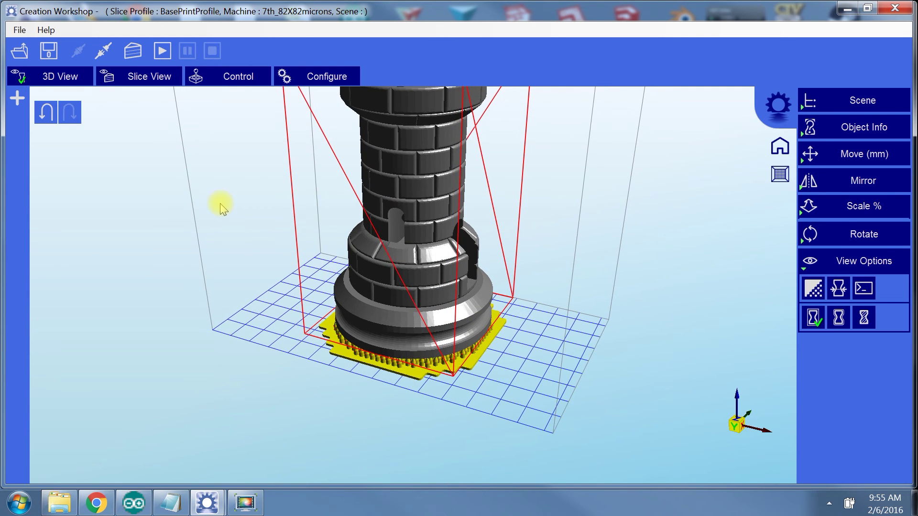
# Slice the rook with BasePrintProfile, giving an estimated build time of 10:28:22.
pyautogui.click(130, 52)
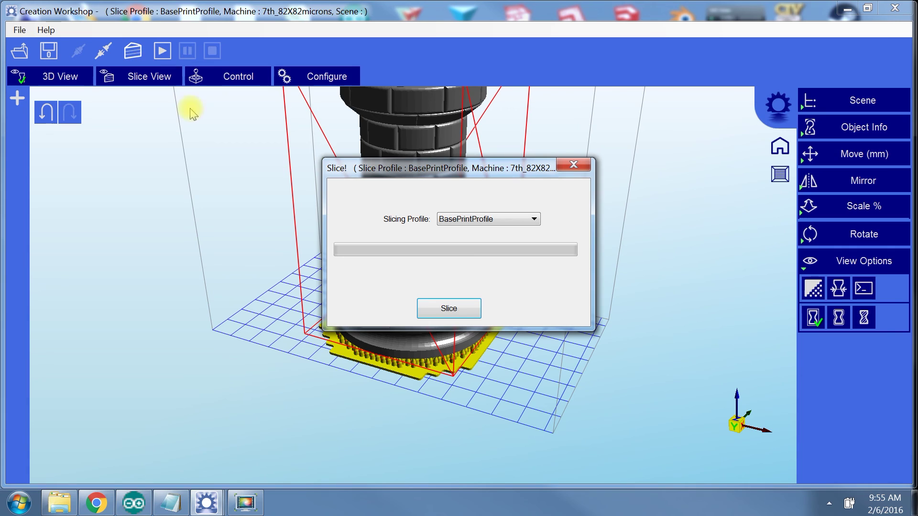
pyautogui.click(448, 308)
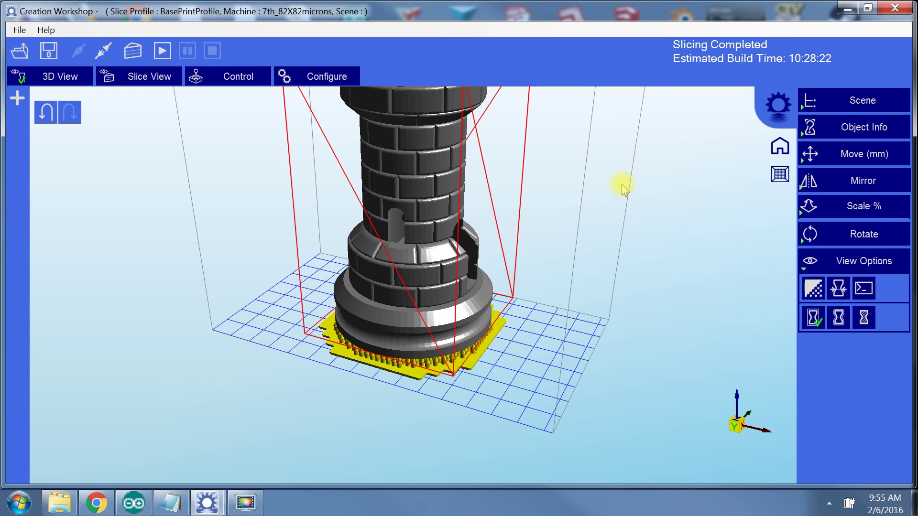
pyautogui.moveTo(618, 186)
pyautogui.mouseDown()
pyautogui.moveTo(606, 196)
pyautogui.moveTo(611, 206)
pyautogui.moveTo(616, 185)
pyautogui.moveTo(603, 183)
pyautogui.mouseUp()
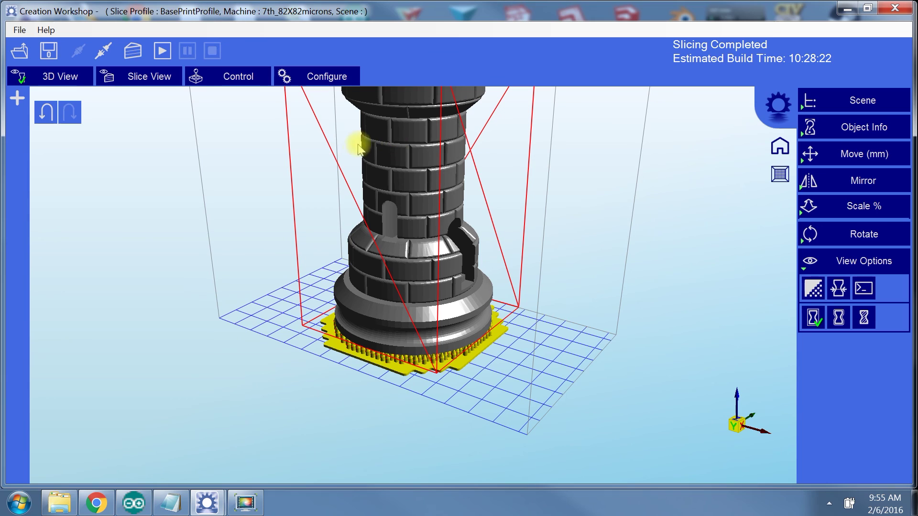
# Preview the 2384 sliced layers, advancing to layer 1329's ring-shaped cross-section.
pyautogui.click(150, 78)
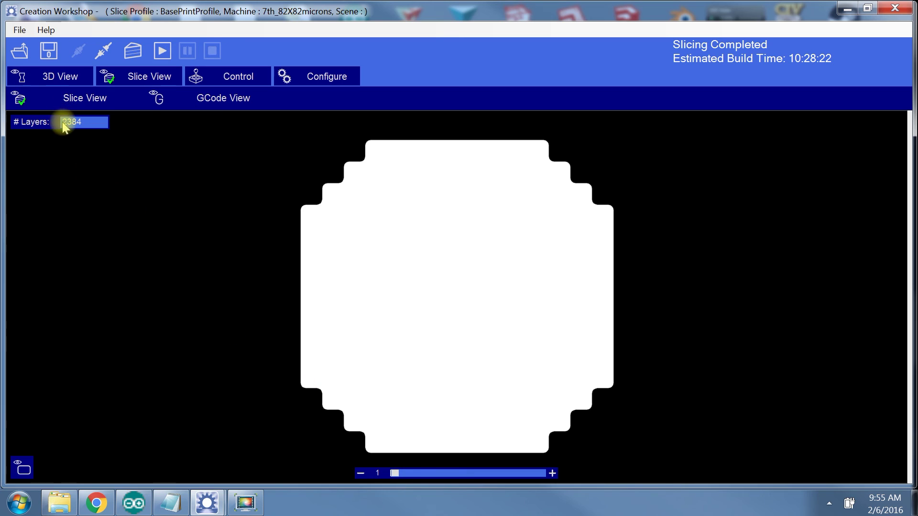
pyautogui.moveTo(395, 473)
pyautogui.mouseDown()
pyautogui.moveTo(563, 473)
pyautogui.moveTo(395, 474)
pyautogui.mouseUp()
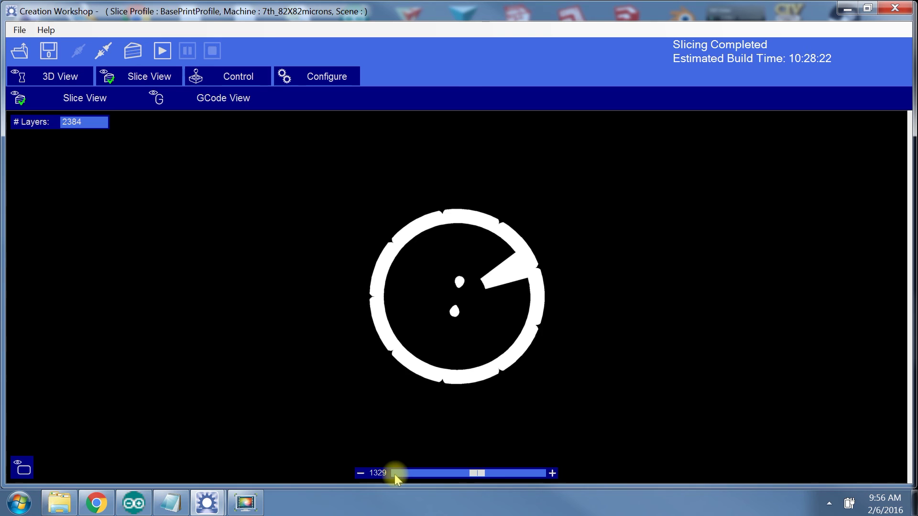
# Show the G-code and highlight the Blanking Layer Time, Bottom Layers and Layer Time parameters.
pyautogui.click(213, 98)
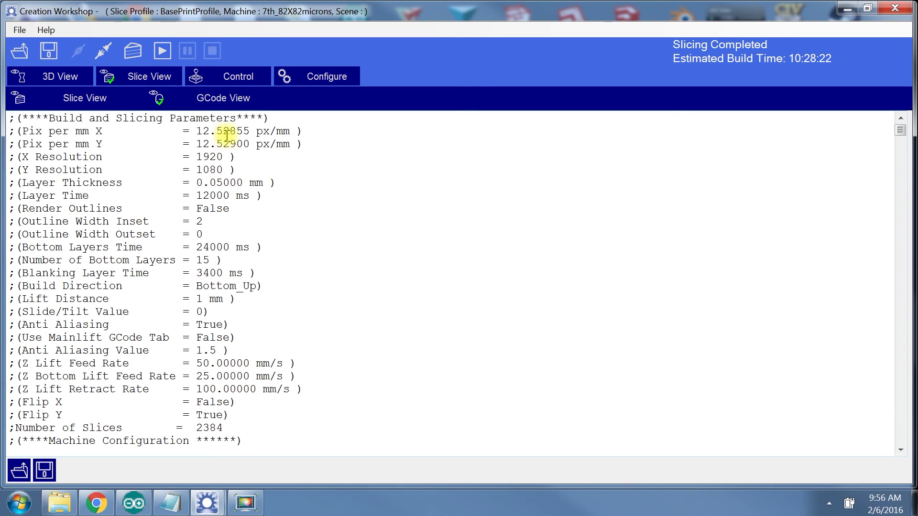
pyautogui.doubleClick(210, 273)
pyautogui.doubleClick(205, 260)
pyautogui.moveTo(213, 247); pyautogui.dragTo(256, 246)
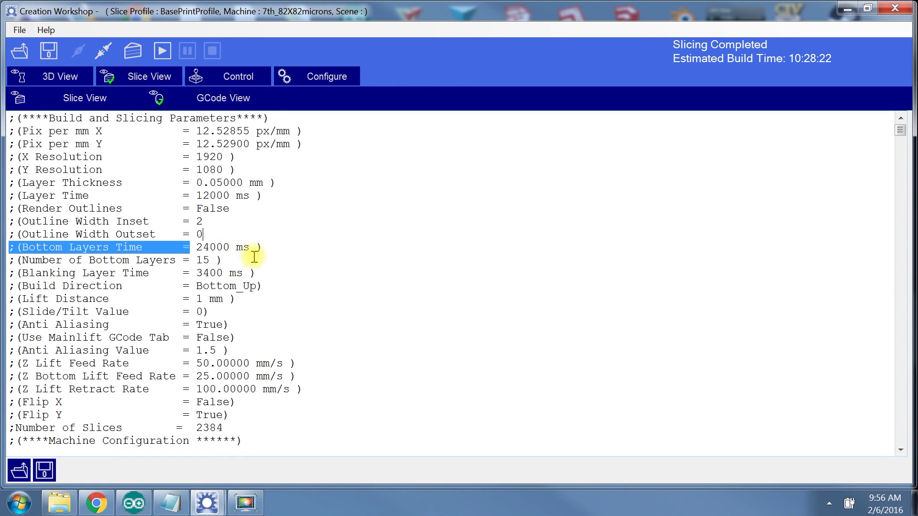
pyautogui.moveTo(215, 196); pyautogui.dragTo(245, 192)
pyautogui.click(217, 210)
# Scroll to the per-slice lift sequence and highlight the 1.0 lift and G1 Z-.95 return move.
pyautogui.scroll(-2, 227, 290)
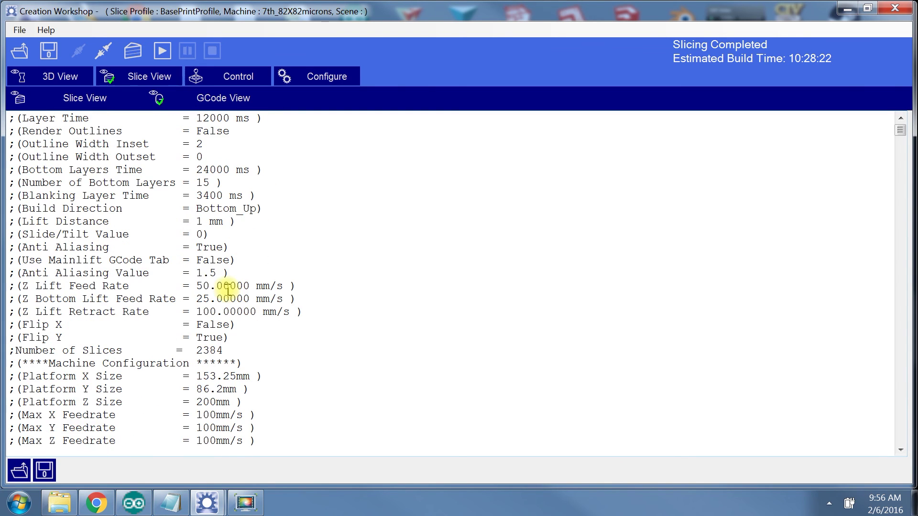
pyautogui.scroll(-3, 222, 302)
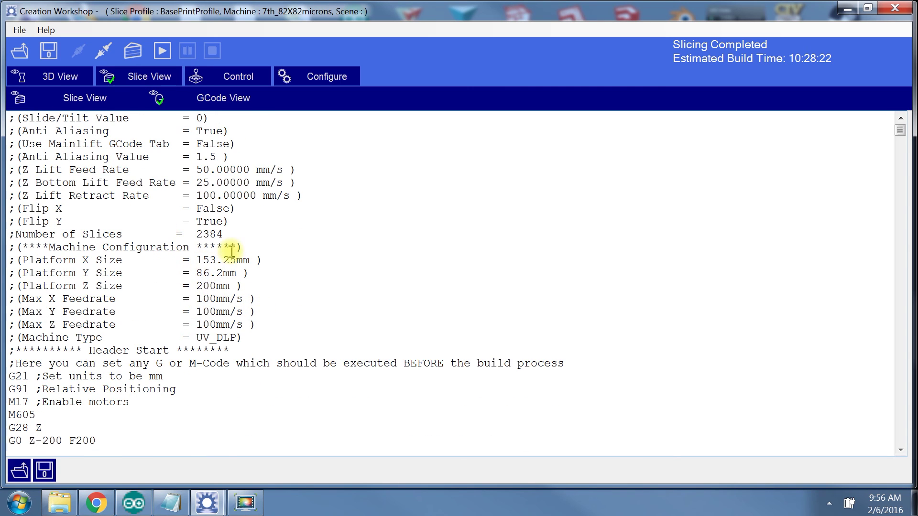
pyautogui.scroll(-1, 225, 253)
pyautogui.scroll(-2, 260, 259)
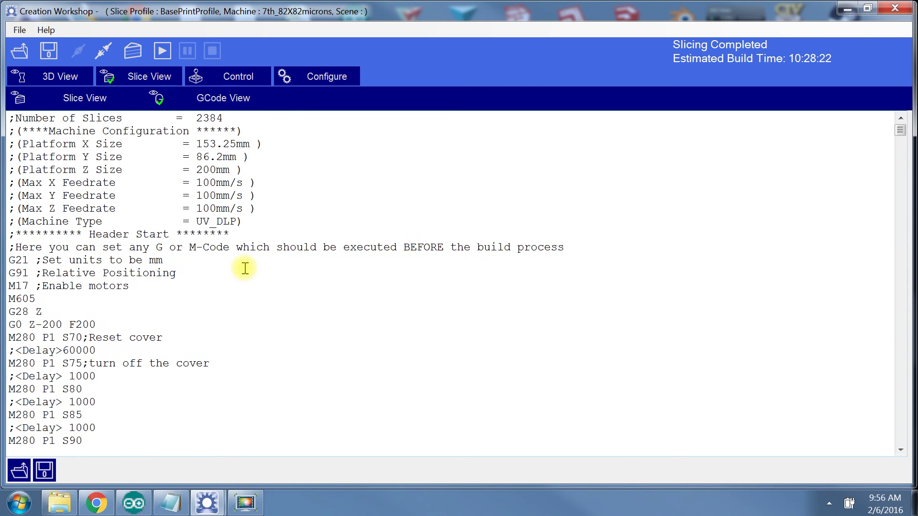
pyautogui.scroll(-13, 239, 277)
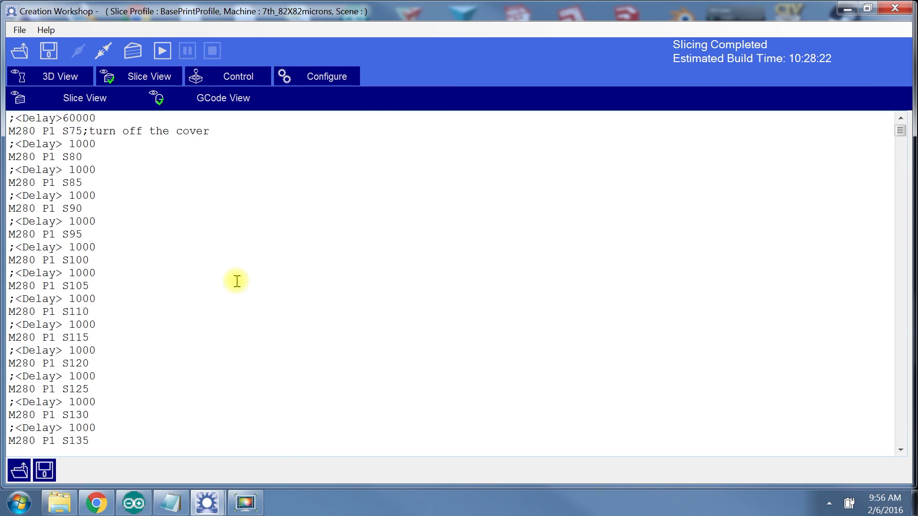
pyautogui.scroll(-6, 235, 281)
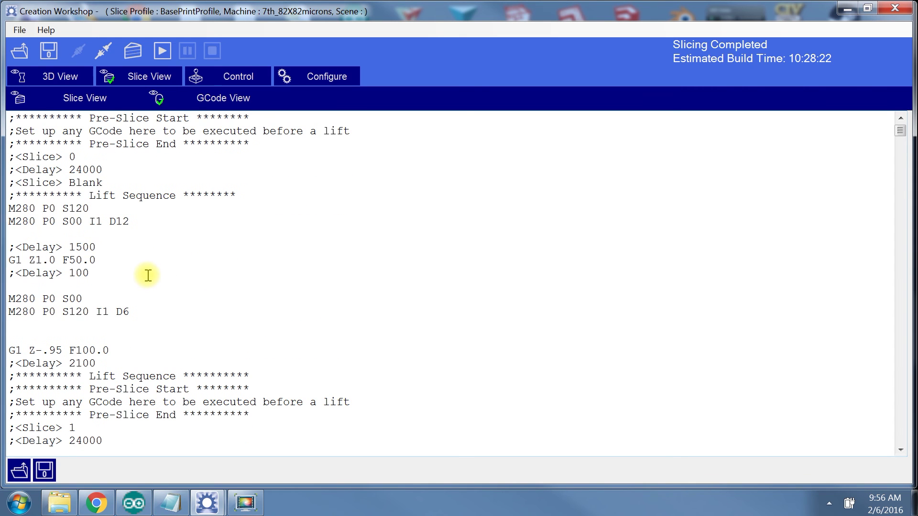
pyautogui.scroll(-4, 146, 277)
pyautogui.scroll(-9, 144, 280)
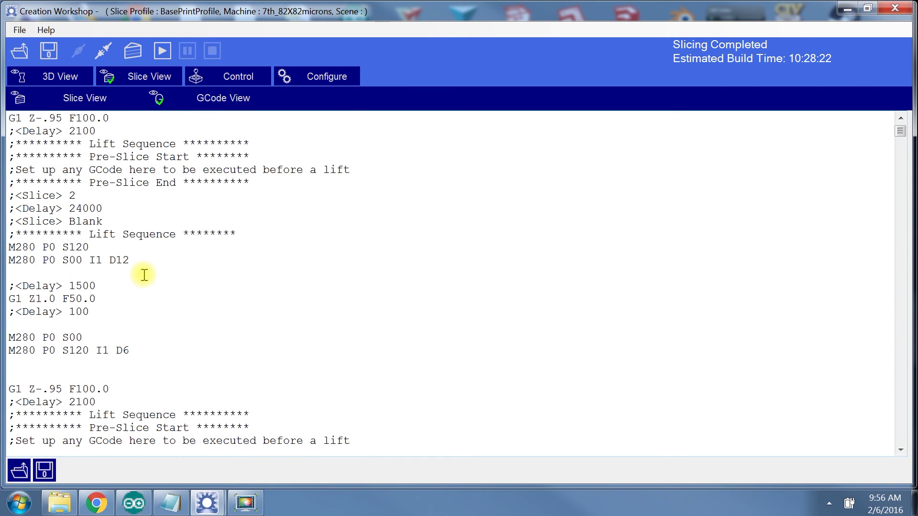
pyautogui.scroll(-7, 143, 275)
pyautogui.scroll(-1, 144, 275)
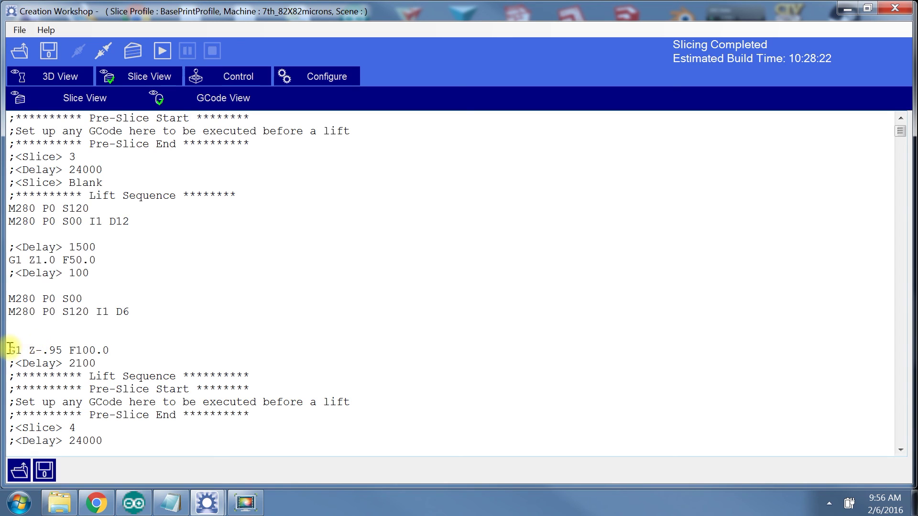
pyautogui.moveTo(9, 350); pyautogui.dragTo(107, 348)
pyautogui.doubleClick(39, 350)
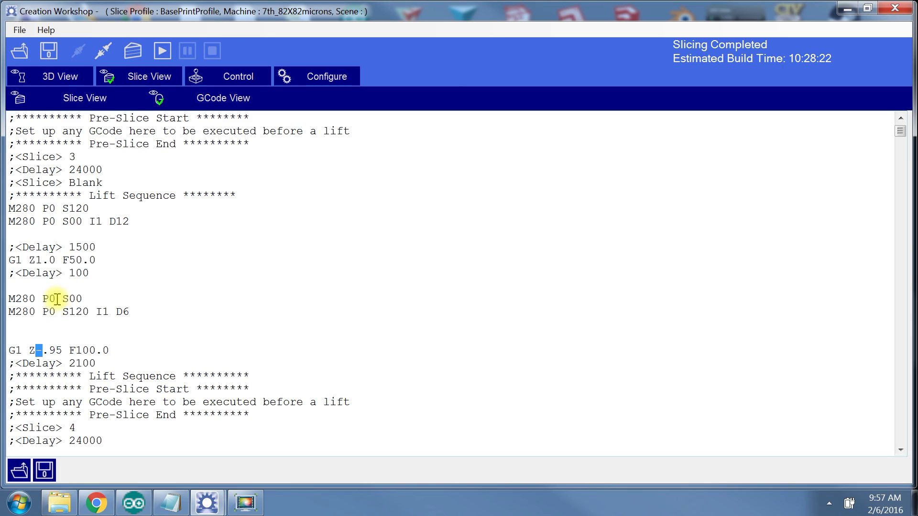
pyautogui.moveTo(35, 260); pyautogui.dragTo(56, 261)
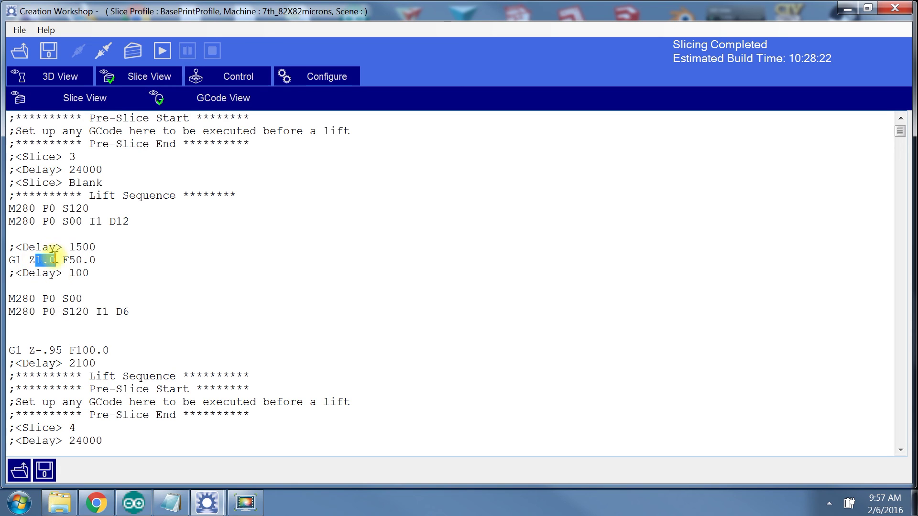
pyautogui.doubleClick(38, 351)
pyautogui.moveTo(36, 350); pyautogui.dragTo(64, 350)
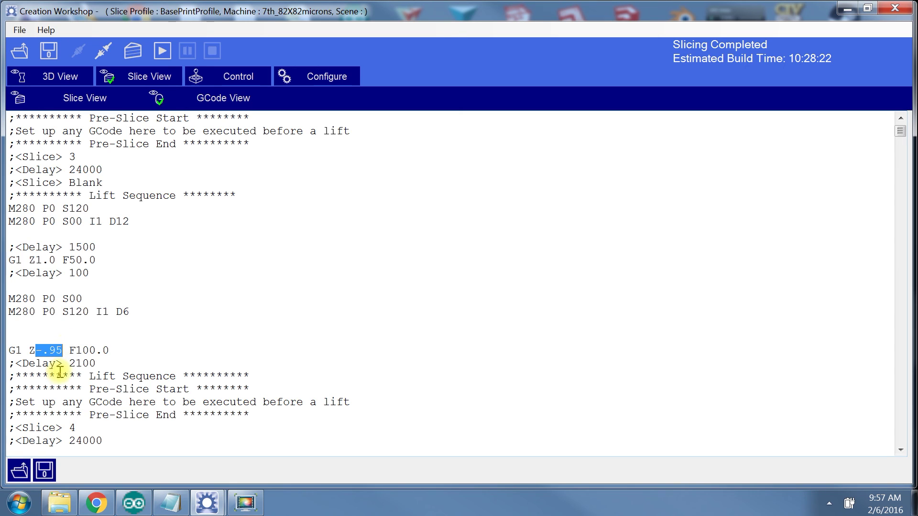
pyautogui.click(81, 365)
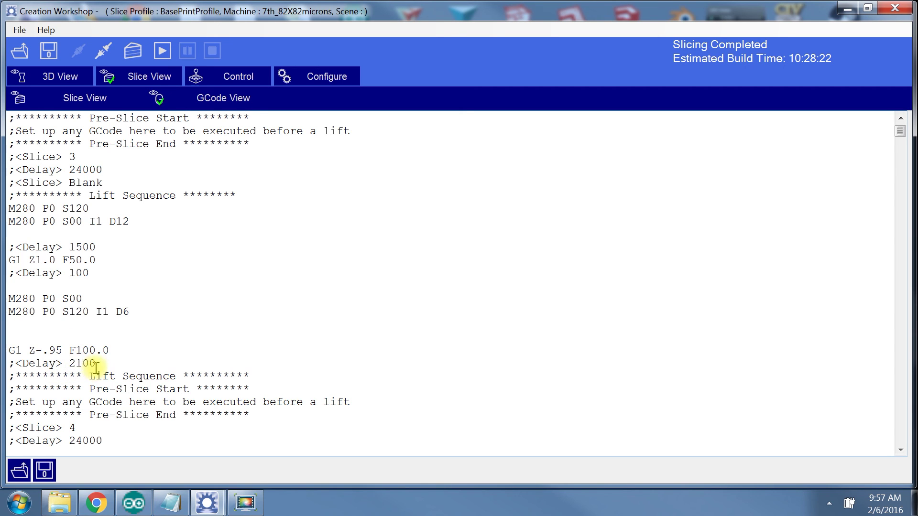
# Return to the start of the G-code and switch back to the layer image preview.
pyautogui.scroll(-4, 96, 365)
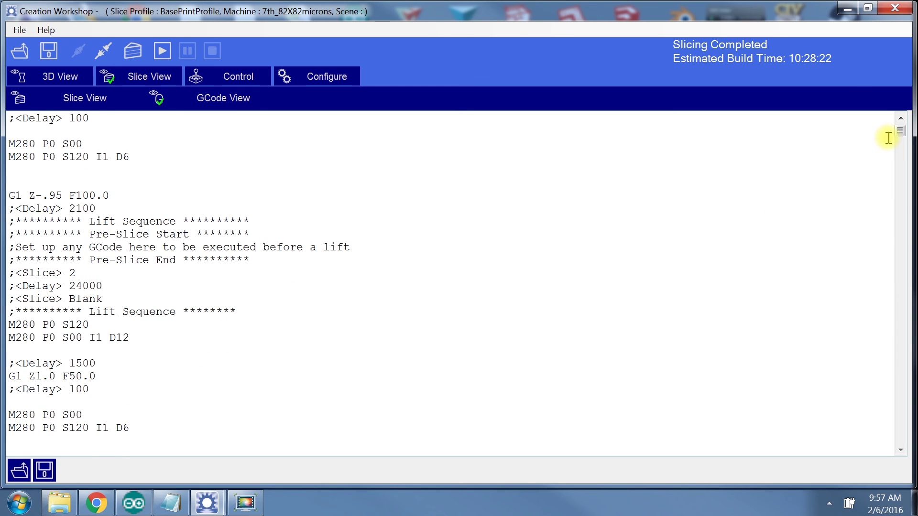
pyautogui.moveTo(899, 127); pyautogui.dragTo(897, 123)
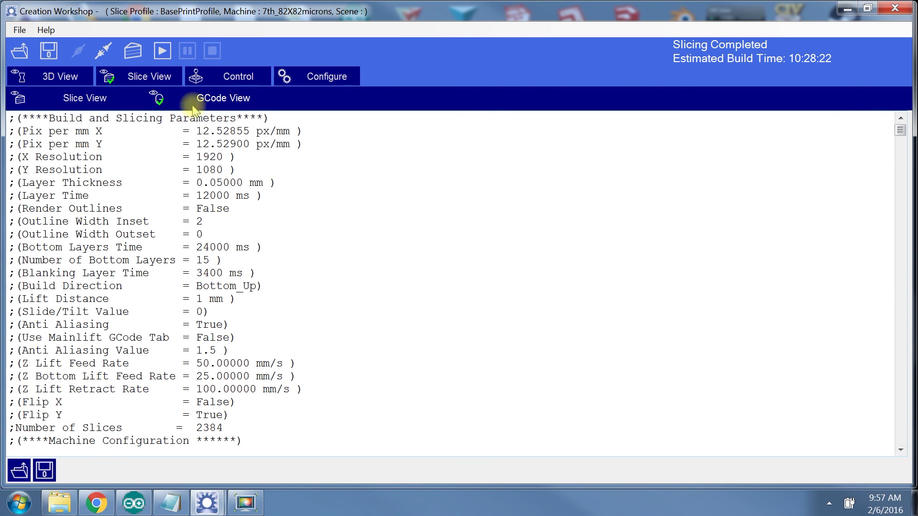
pyautogui.click(107, 100)
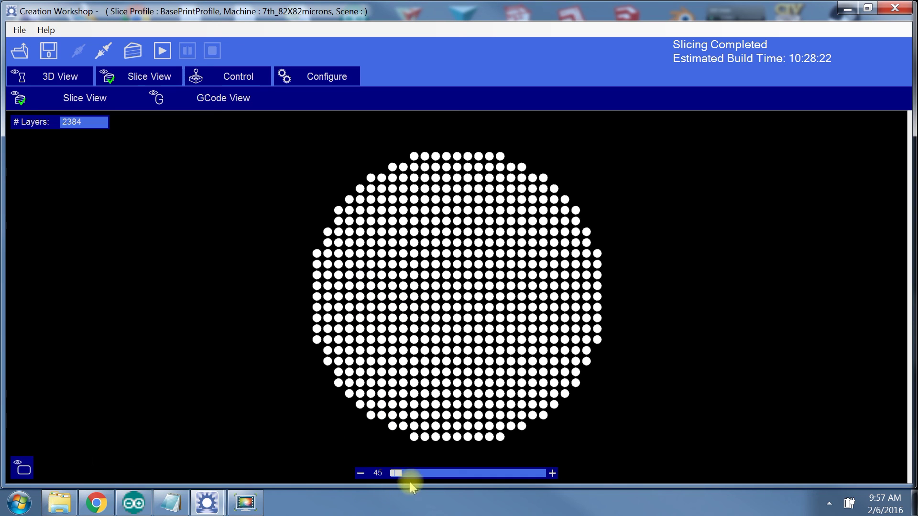
# Look through a few sliced layers, then start printing the rook.
pyautogui.scroll(3, 393, 473)
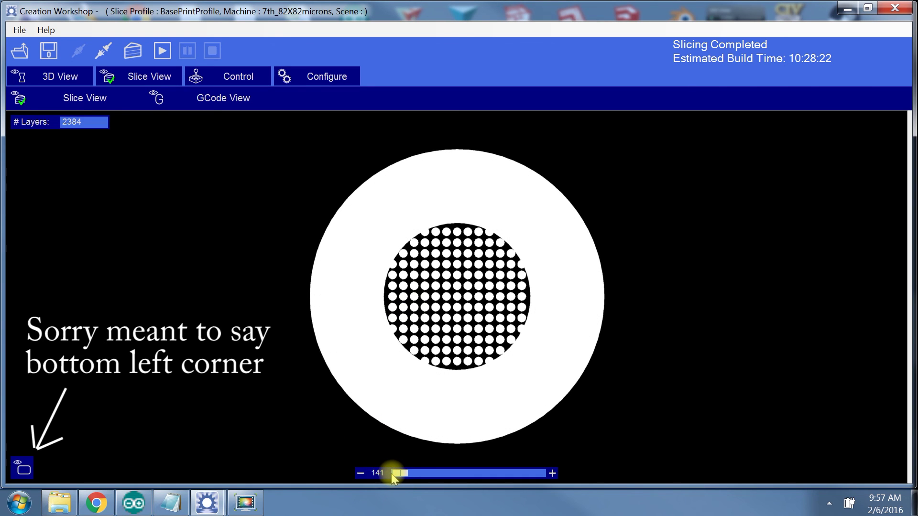
pyautogui.scroll(-5, 389, 473)
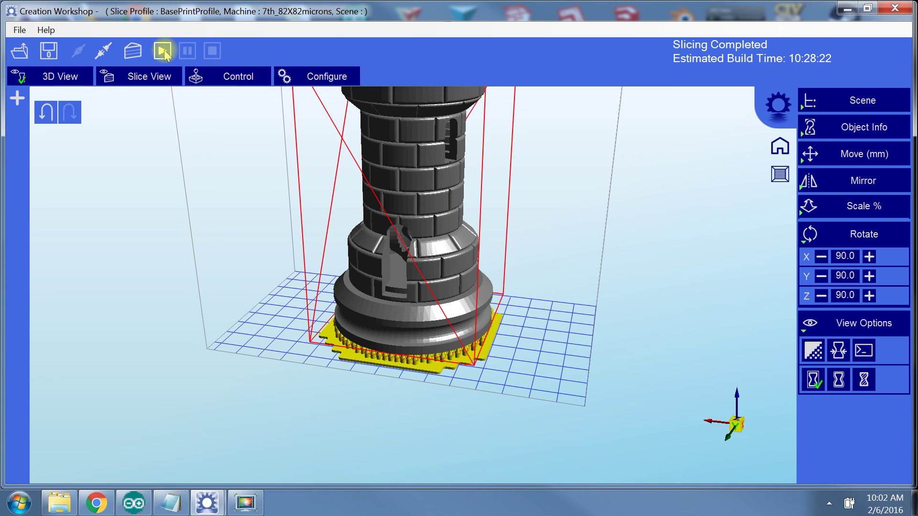
pyautogui.click(165, 50)
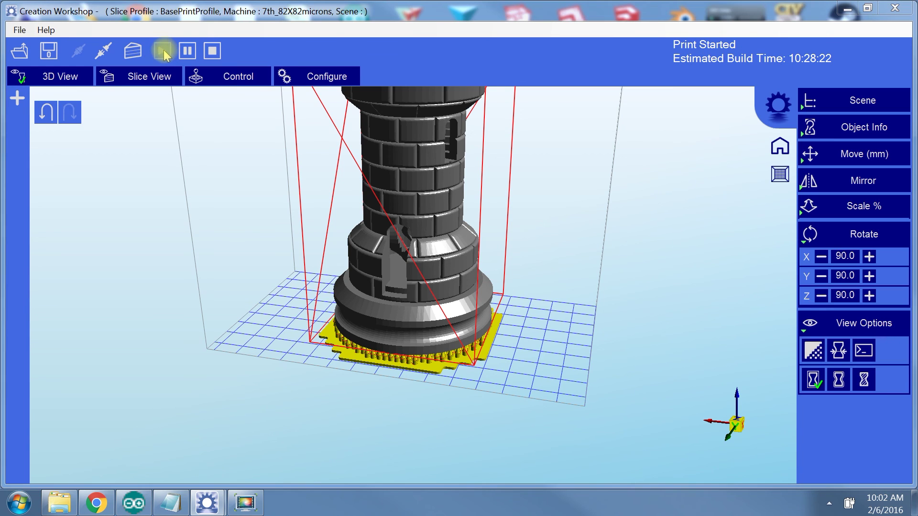
# Show the message log and scroll to its end, showing Print Started at 10:02:04.
pyautogui.click(865, 351)
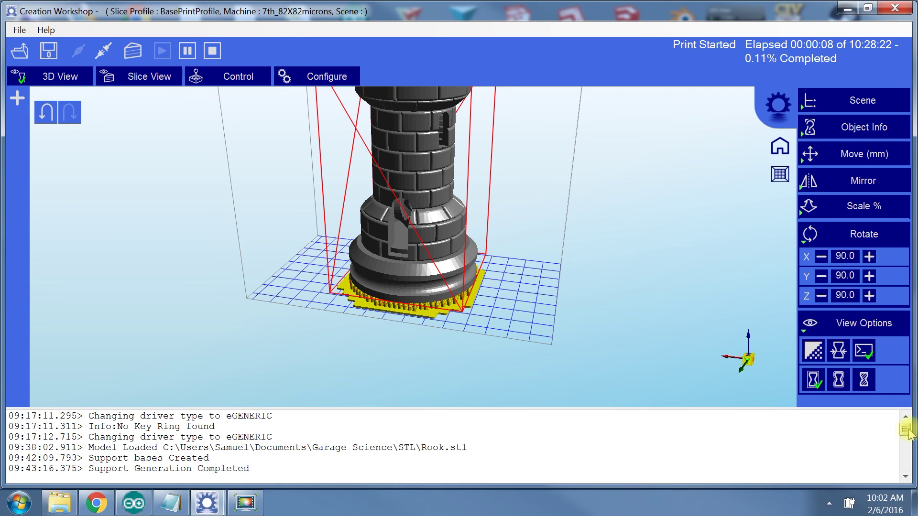
pyautogui.moveTo(905, 430); pyautogui.dragTo(911, 495)
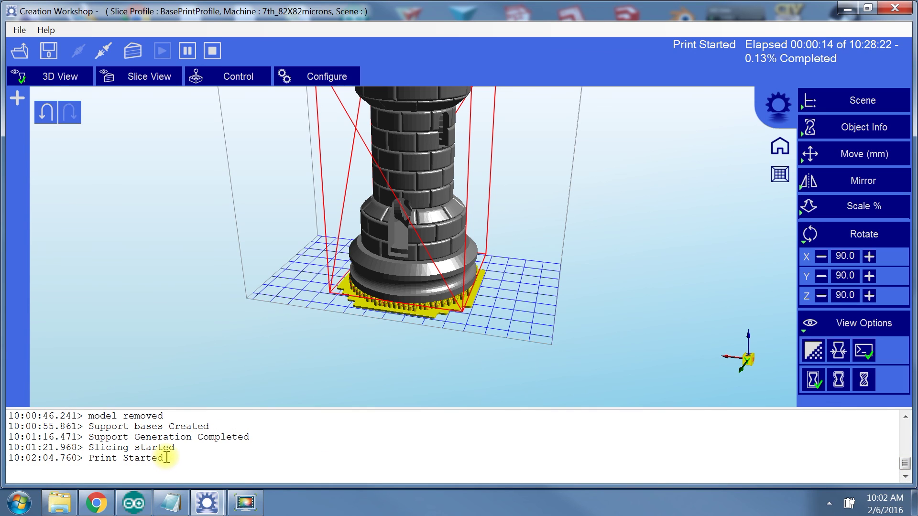